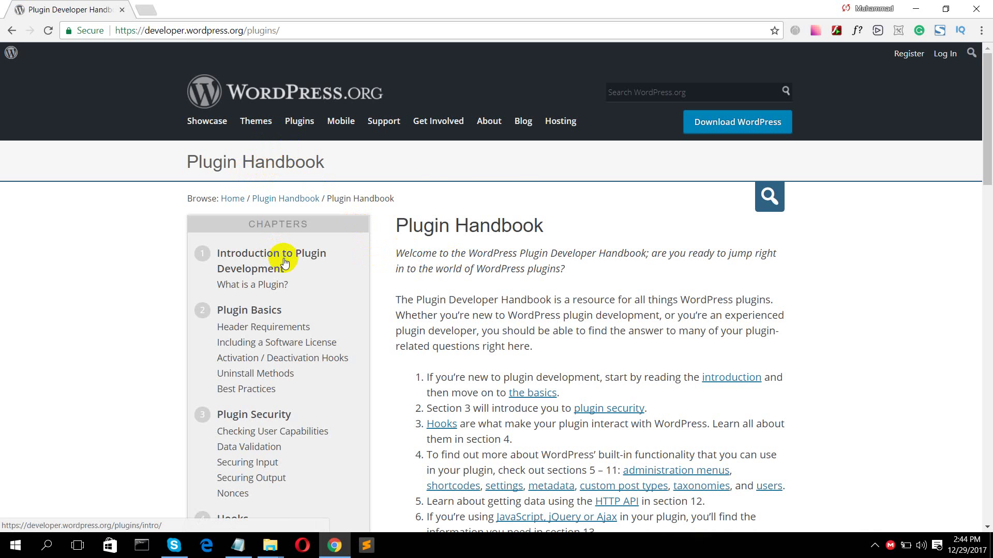
- Open the Actions page of the Hooks chapter in the Plugin Handbook and skim its add_action() explanation and example
scroll(283, 261, "down", 1)
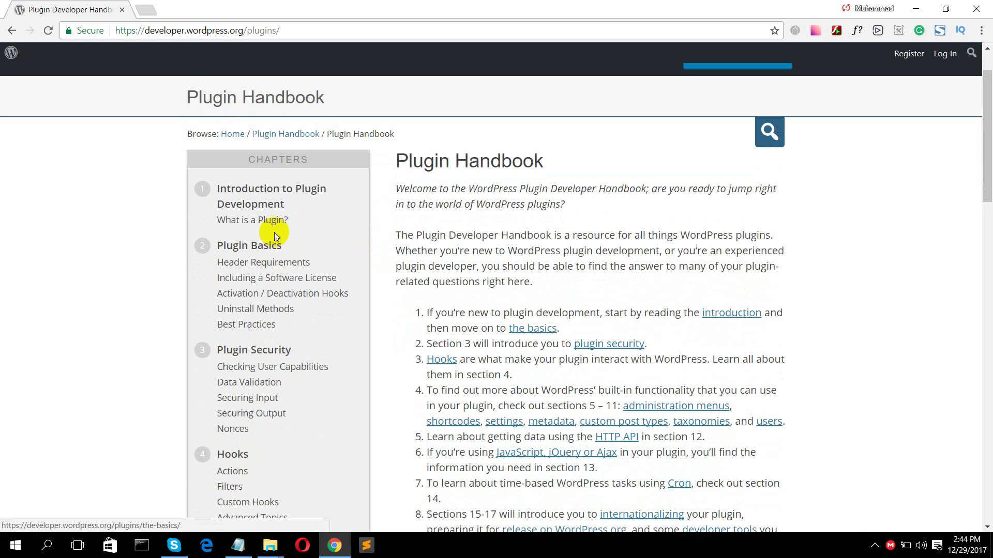
scroll(274, 228, "down", 2)
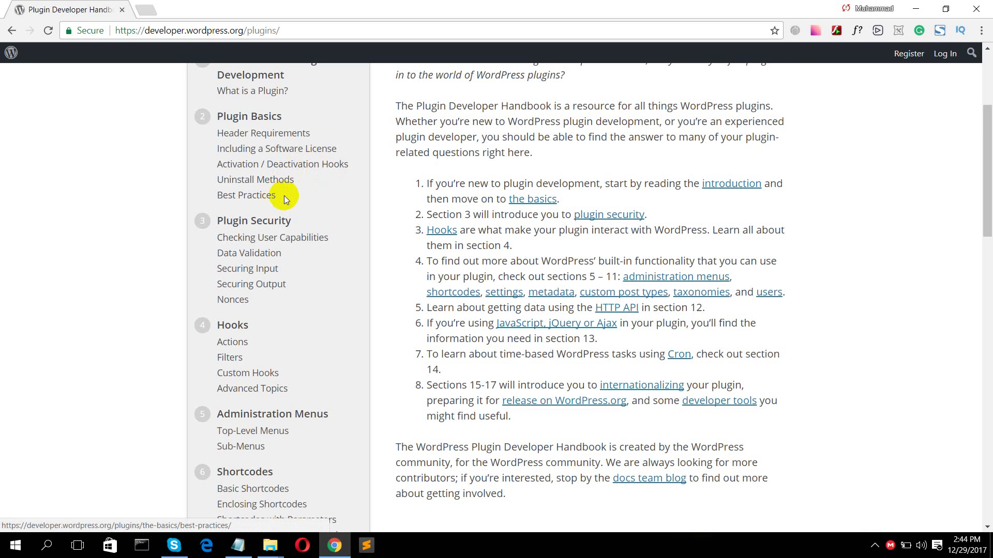
scroll(284, 195, "down", 2)
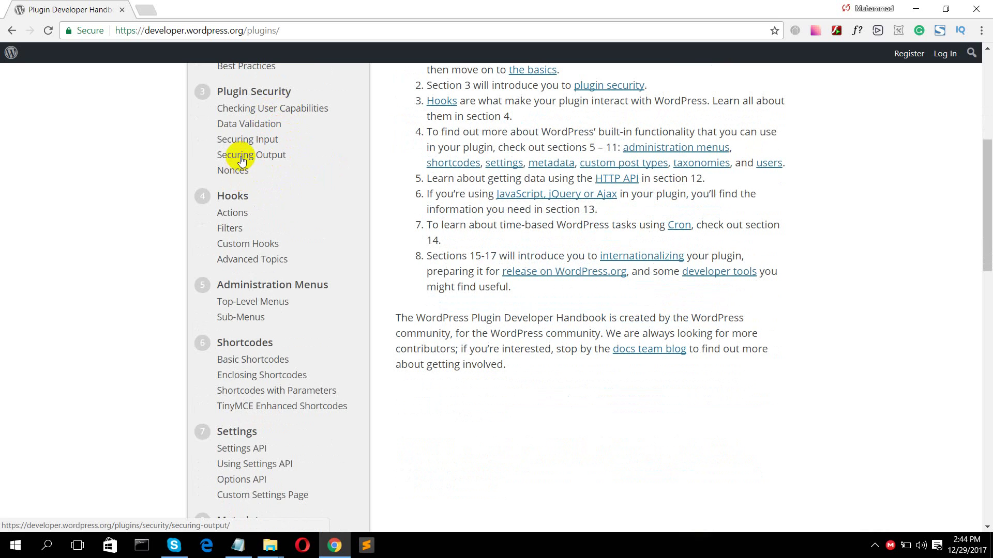
left_click(237, 214)
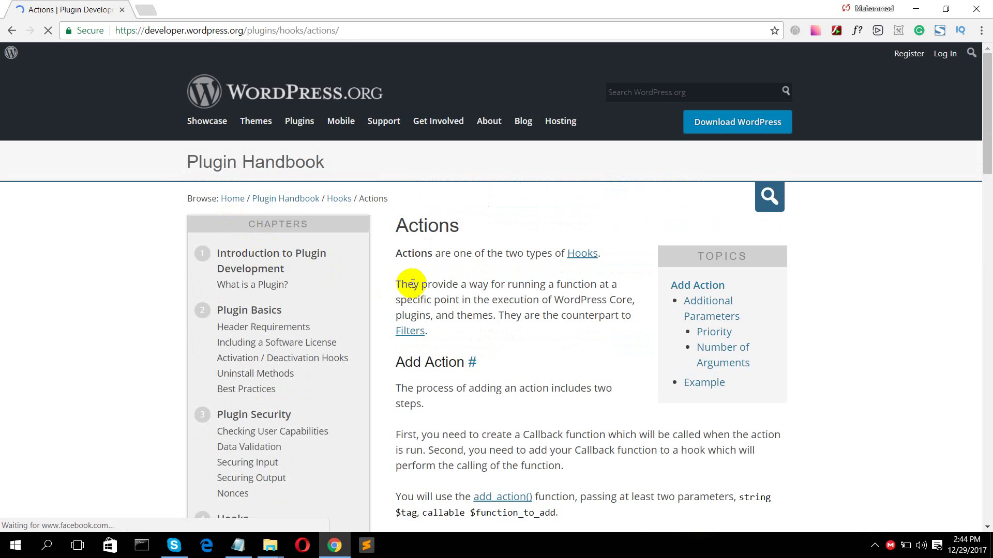
scroll(437, 161, "down", 3)
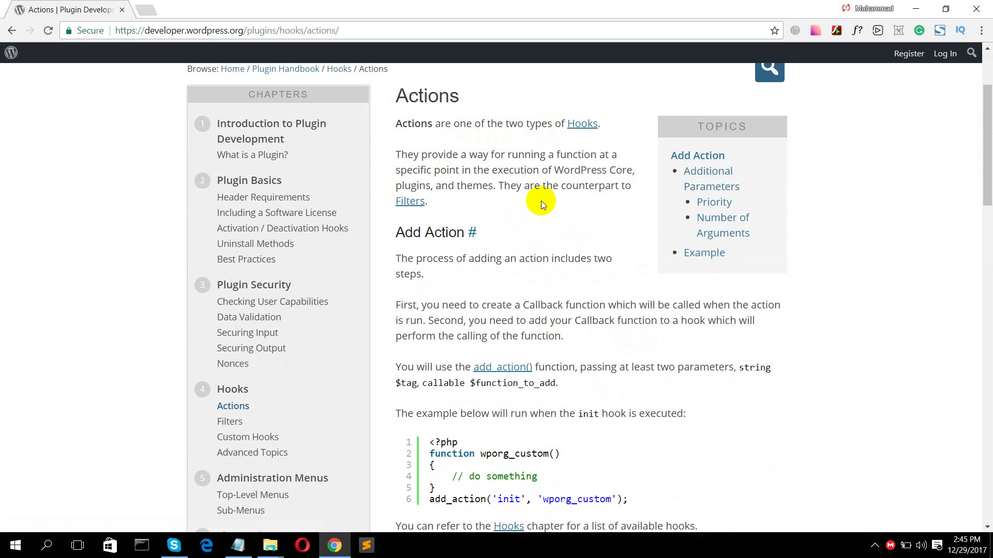
scroll(439, 244, "down", 5)
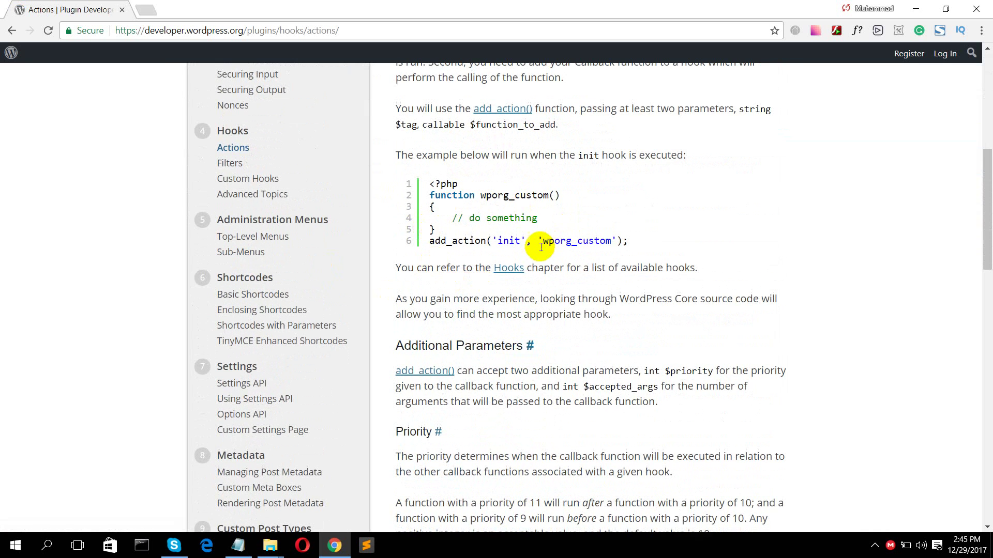
scroll(540, 253, "down", 3)
scroll(540, 257, "up", 15)
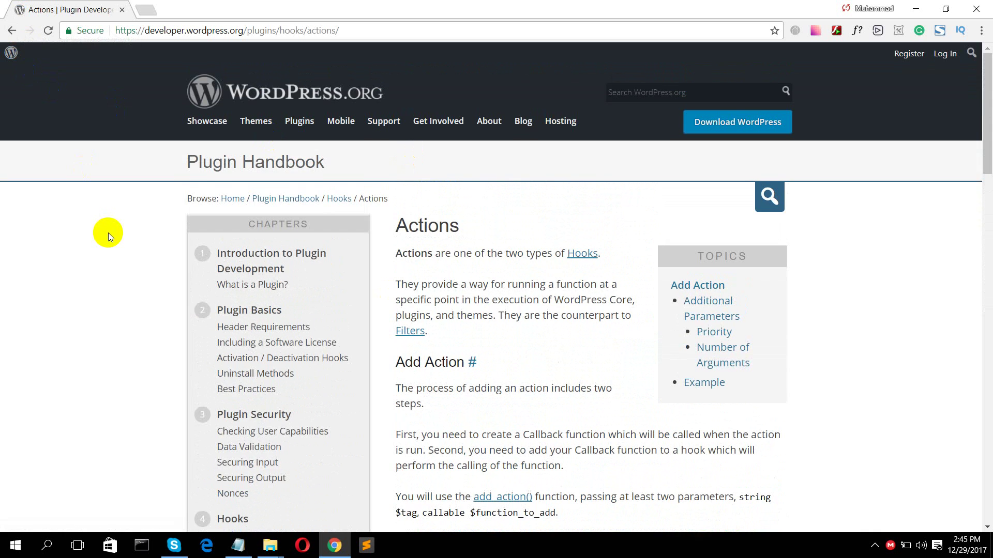
- Examine the handbook's chapter list from Hooks through Shortcodes, Settings, Custom Post Types and Users to Developer Tools
scroll(107, 232, "down", 3)
scroll(197, 269, "down", 3)
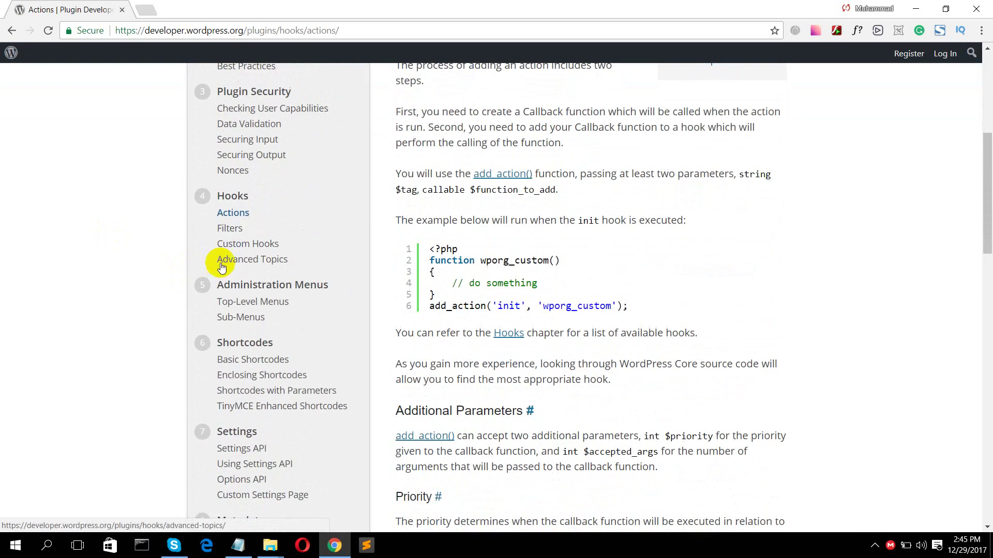
scroll(235, 251, "down", 2)
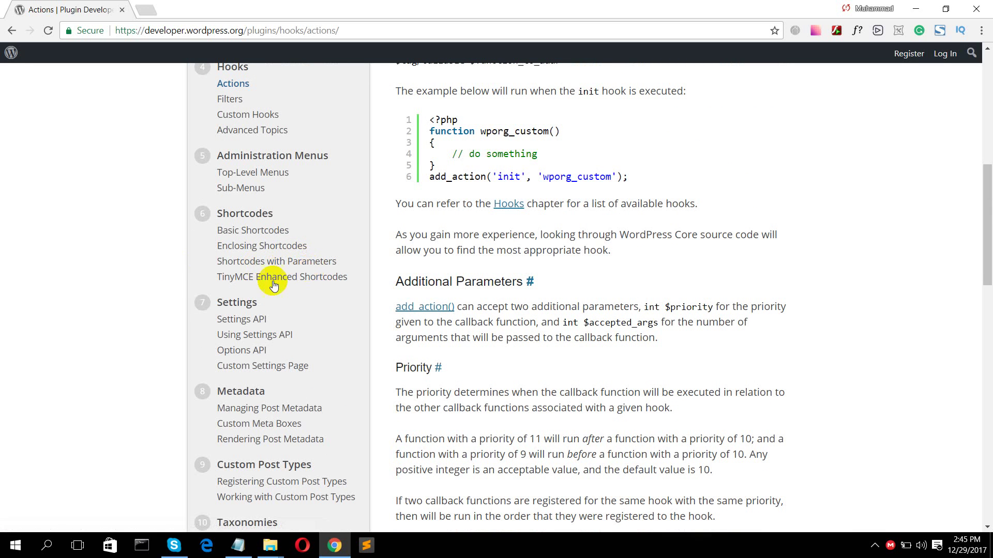
scroll(302, 285, "down", 3)
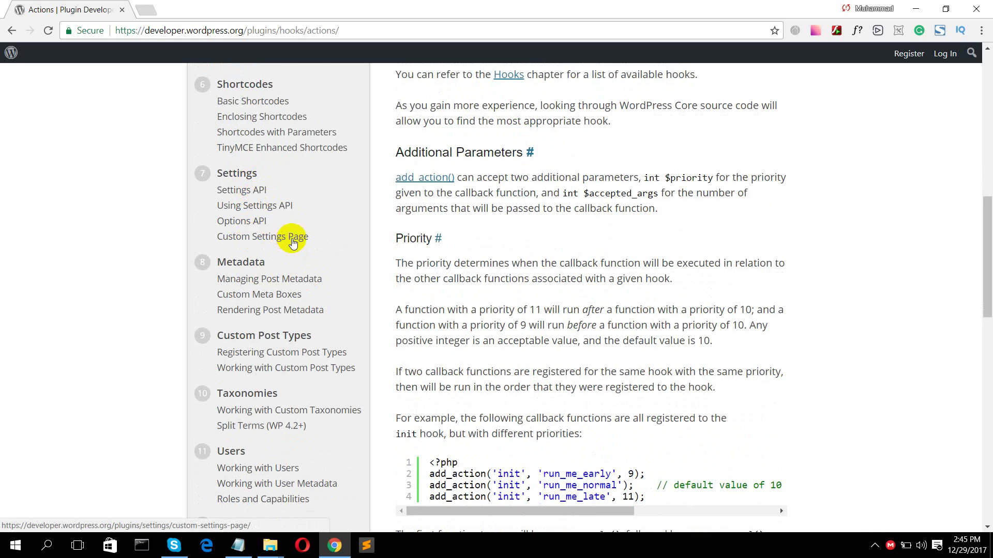
scroll(287, 236, "down", 1)
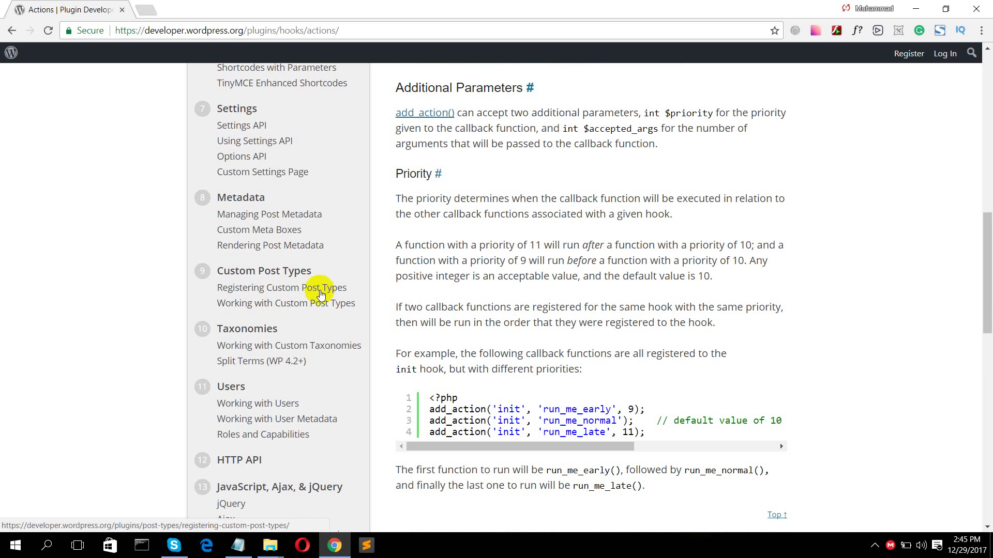
scroll(302, 307, "down", 3)
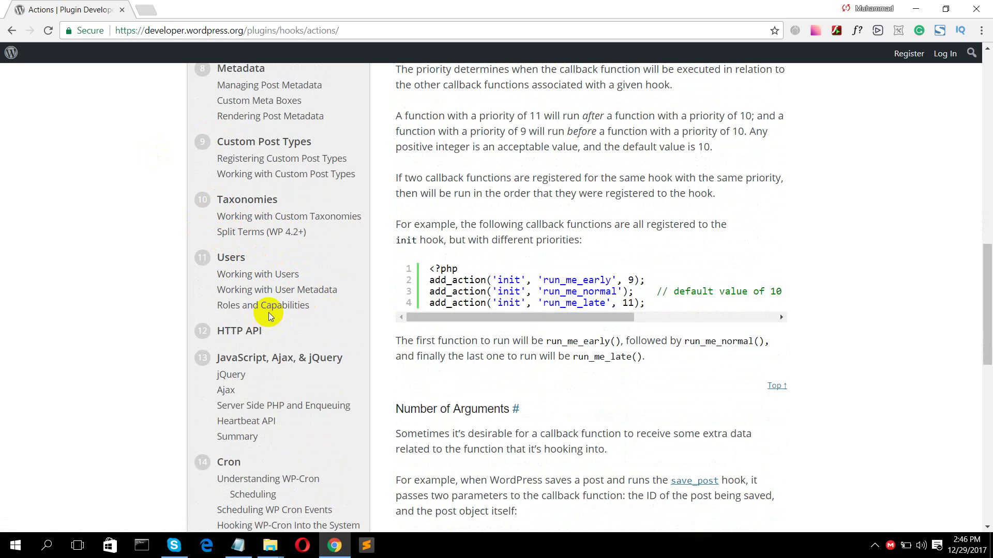
scroll(221, 248, "down", 8)
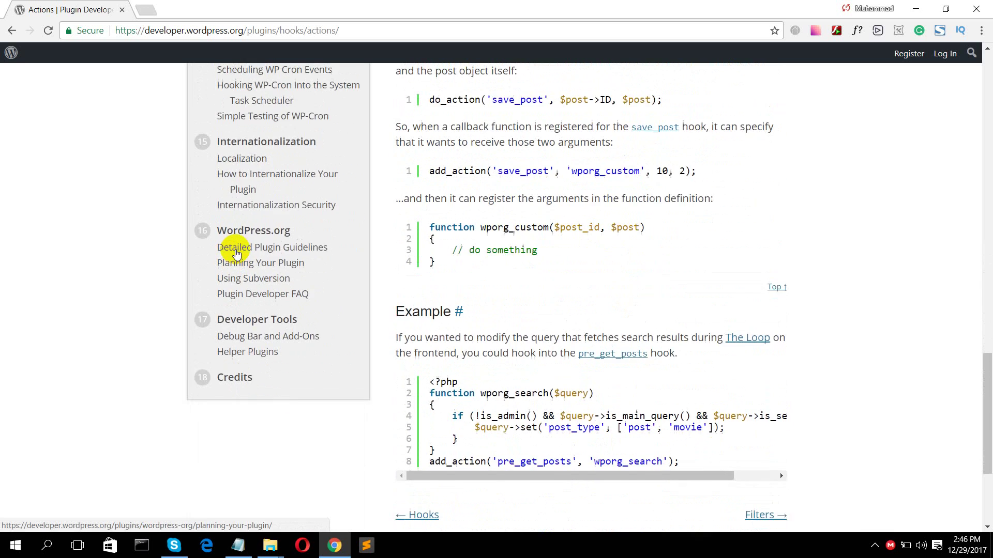
scroll(235, 253, "up", 6)
scroll(238, 251, "up", 1)
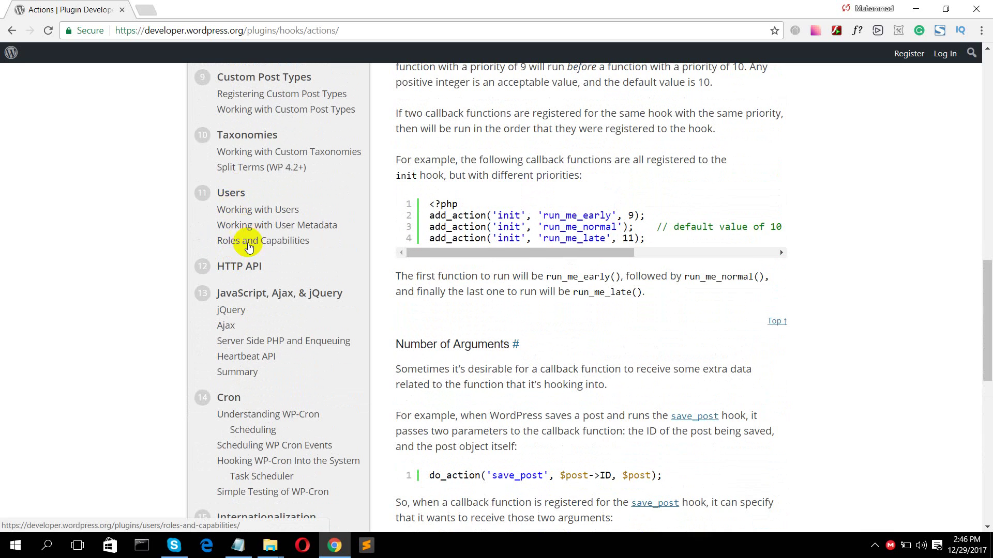
scroll(238, 196, "up", 10)
scroll(251, 186, "up", 6)
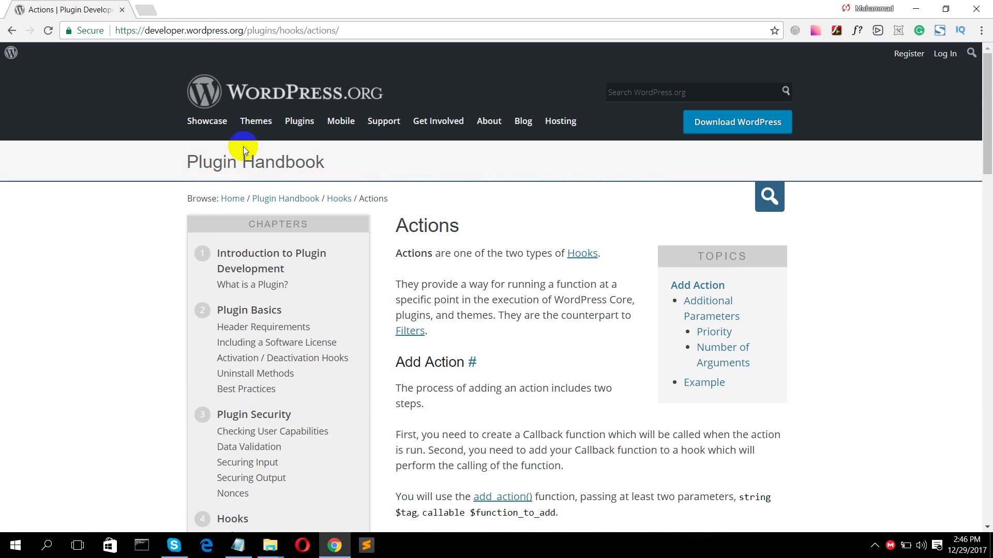
- Open google.com in a new browser tab
left_click(154, 10)
type("google.com")
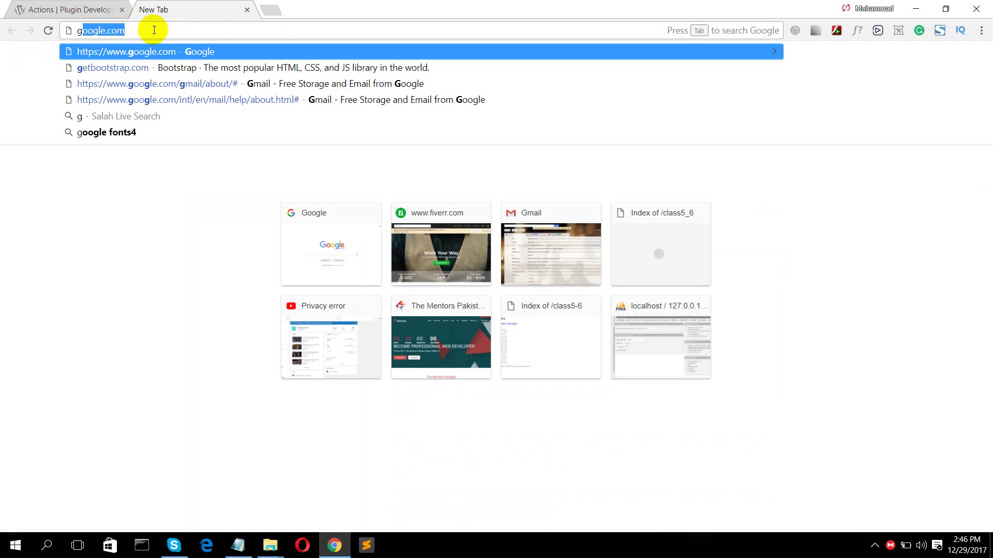
key("Return")
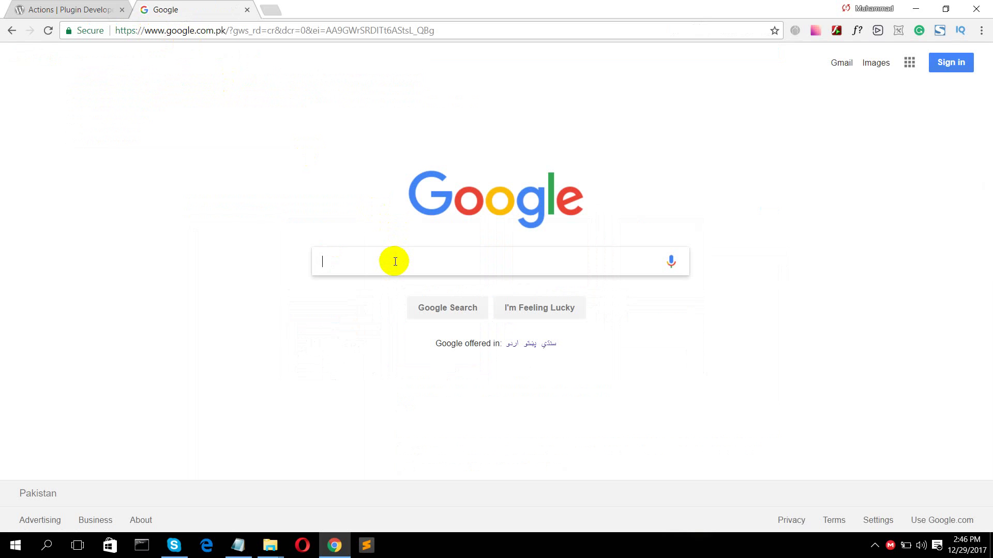
left_click(874, 546)
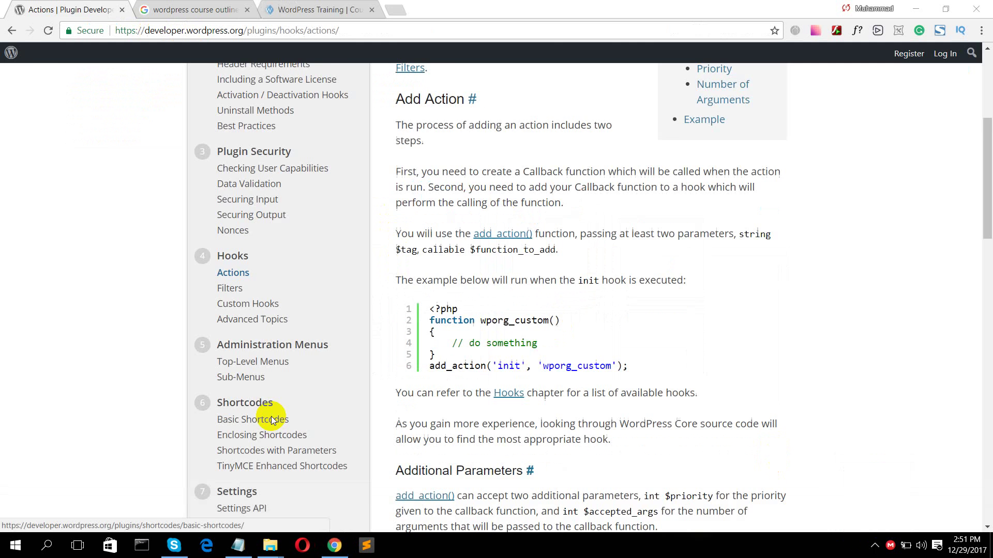
- Highlight the Header Requirements topic and then the Including a Software License topic under the Plugin Basics chapter
scroll(266, 417, "down", 7)
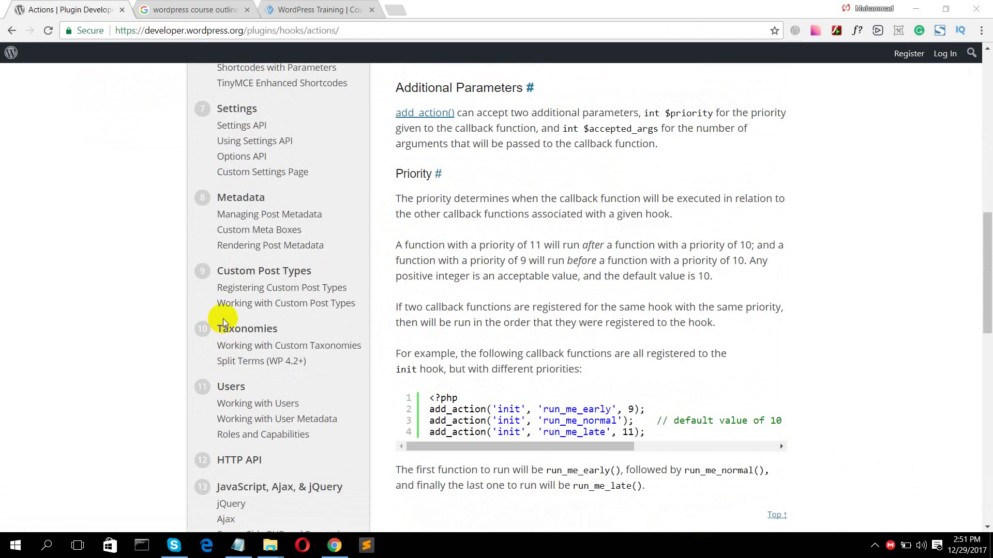
scroll(321, 267, "down", 20)
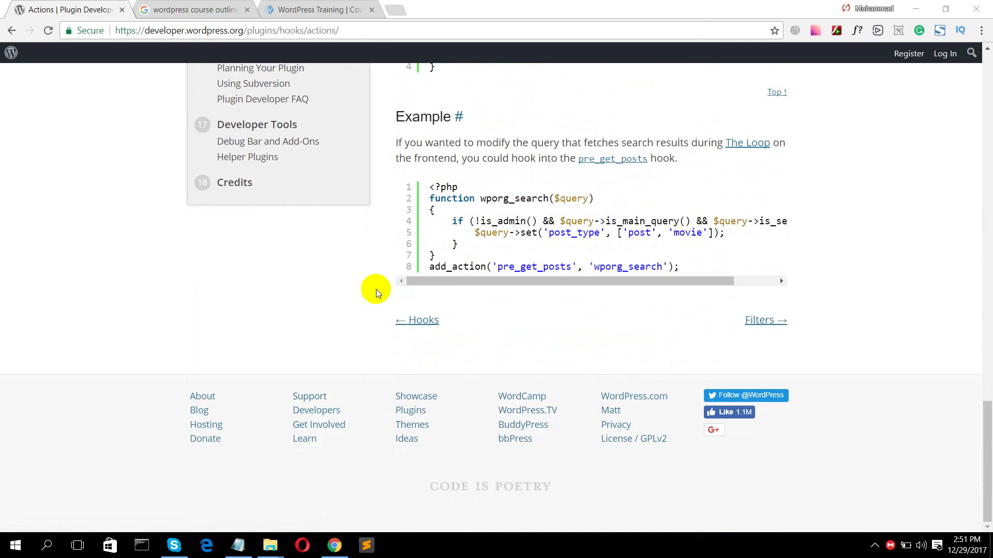
scroll(332, 221, "up", 20)
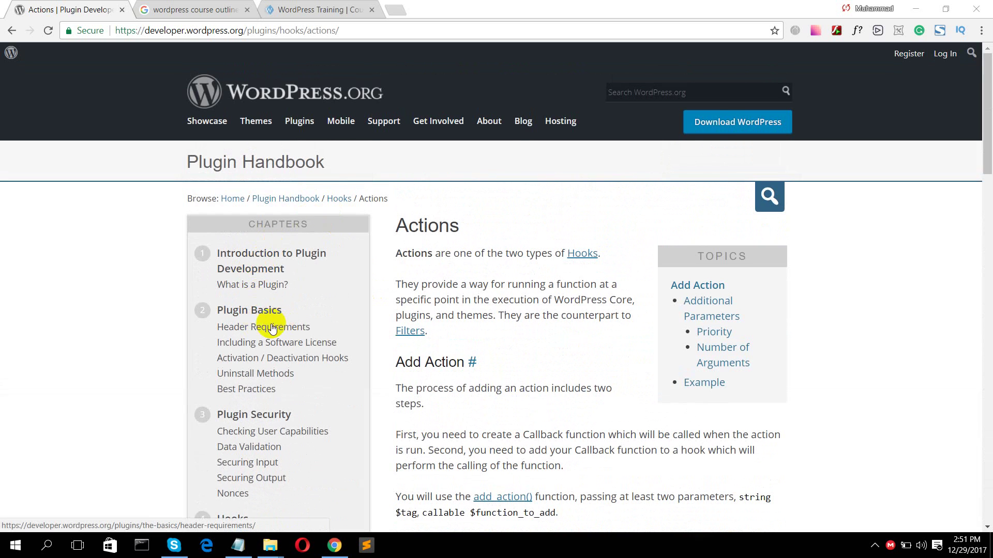
left_click_drag(308, 329, 212, 331)
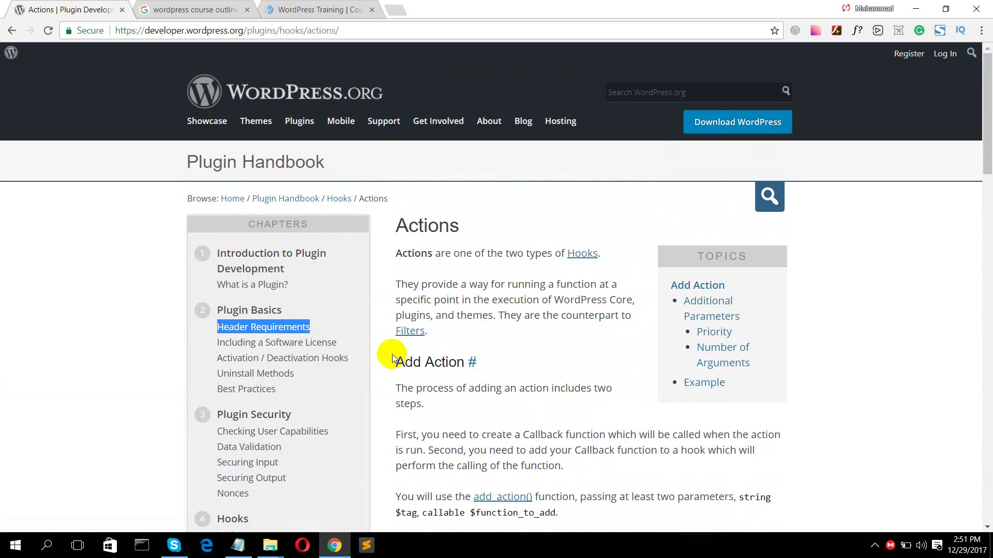
left_click_drag(337, 345, 207, 345)
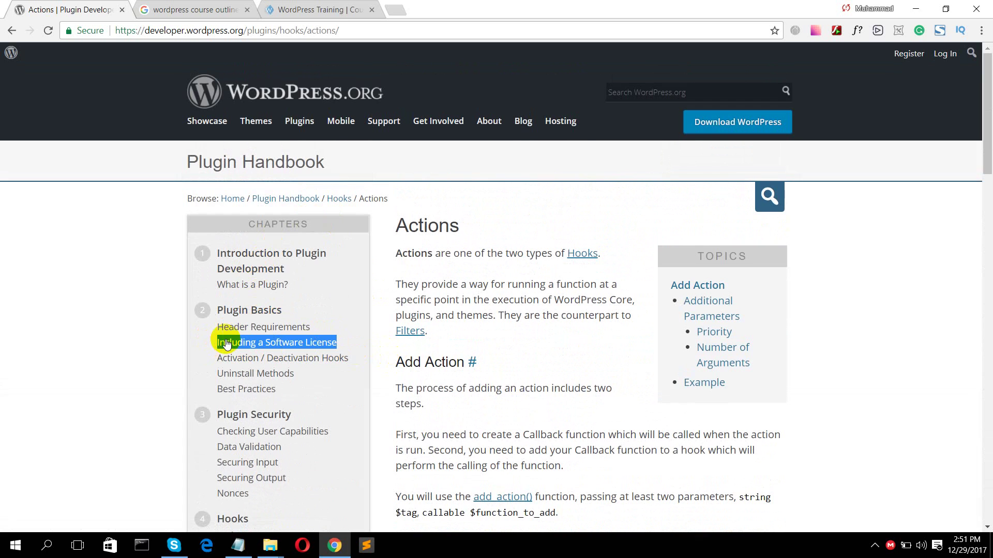
- Look over the remaining handbook chapters down to Credits and return to the start of the Actions page
scroll(304, 364, "down", 8)
scroll(298, 368, "down", 17)
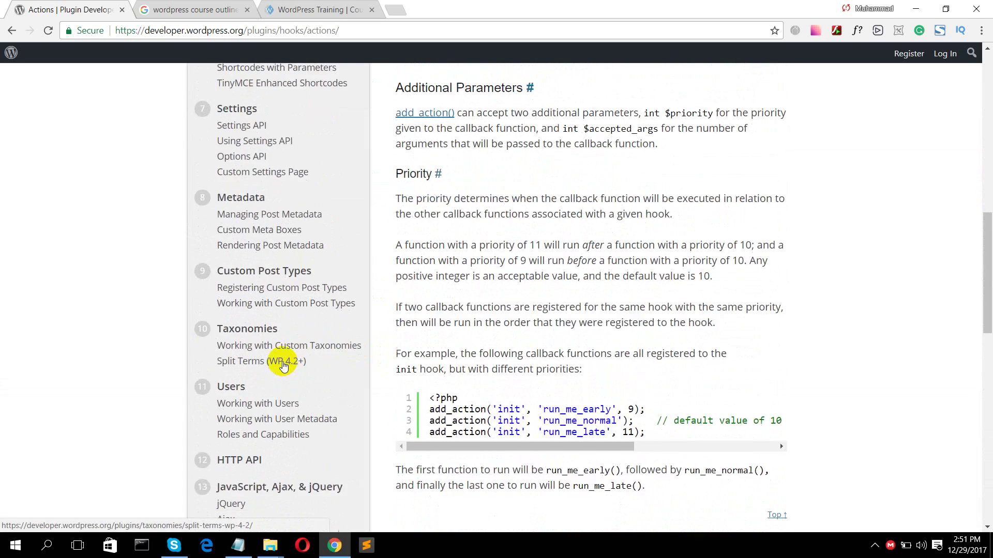
scroll(282, 365, "down", 3)
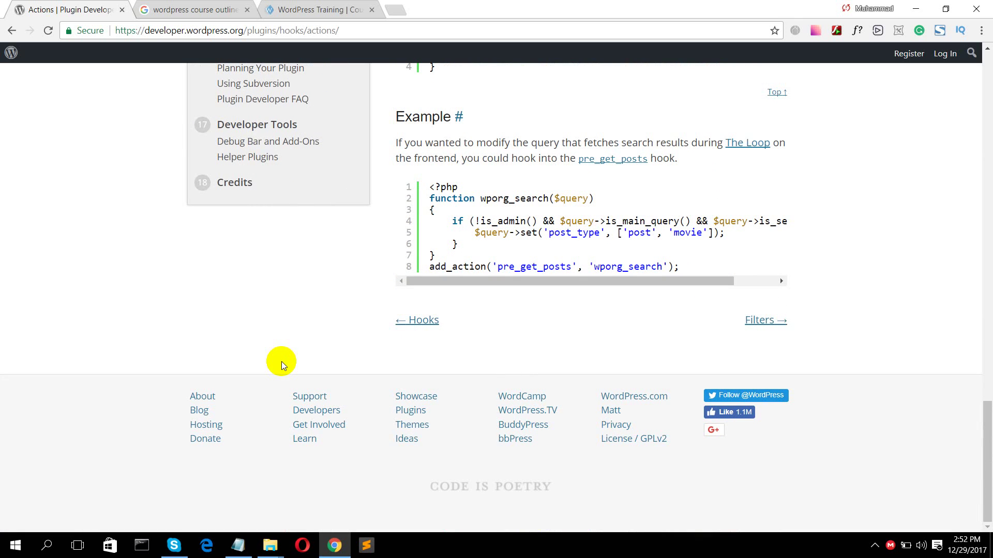
scroll(290, 295, "up", 20)
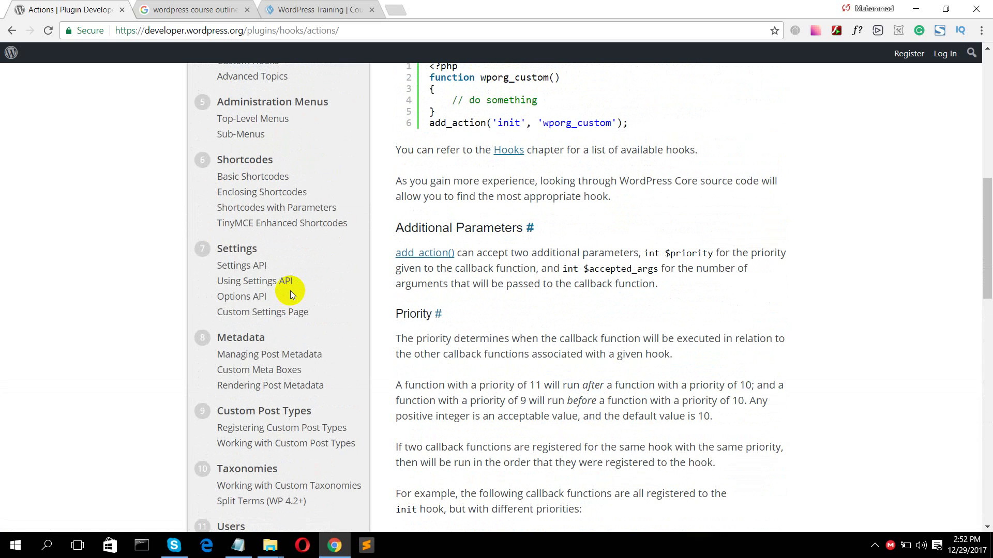
scroll(290, 292, "up", 10)
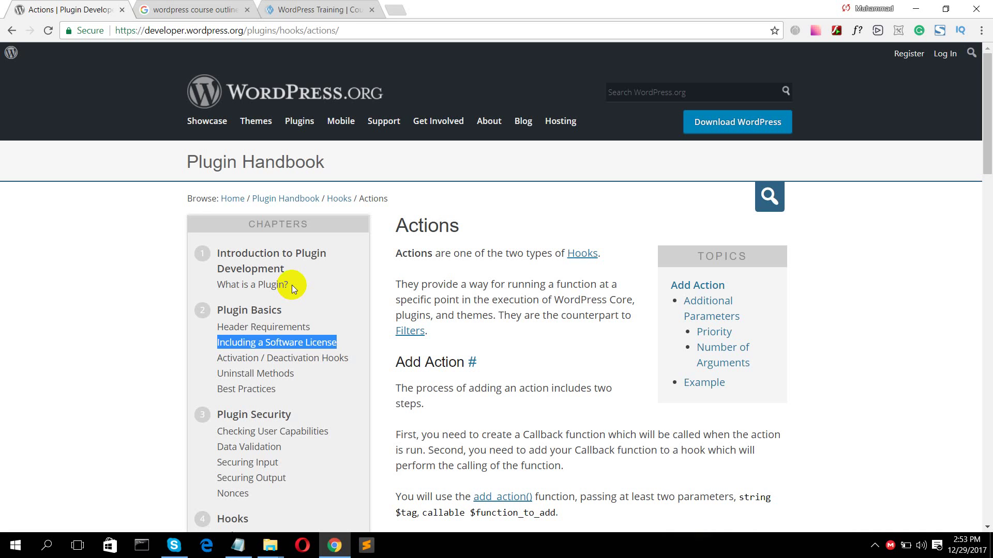
- Clear the mentors theme folder window and the browser window off the screen to show the desktop
left_click(264, 555)
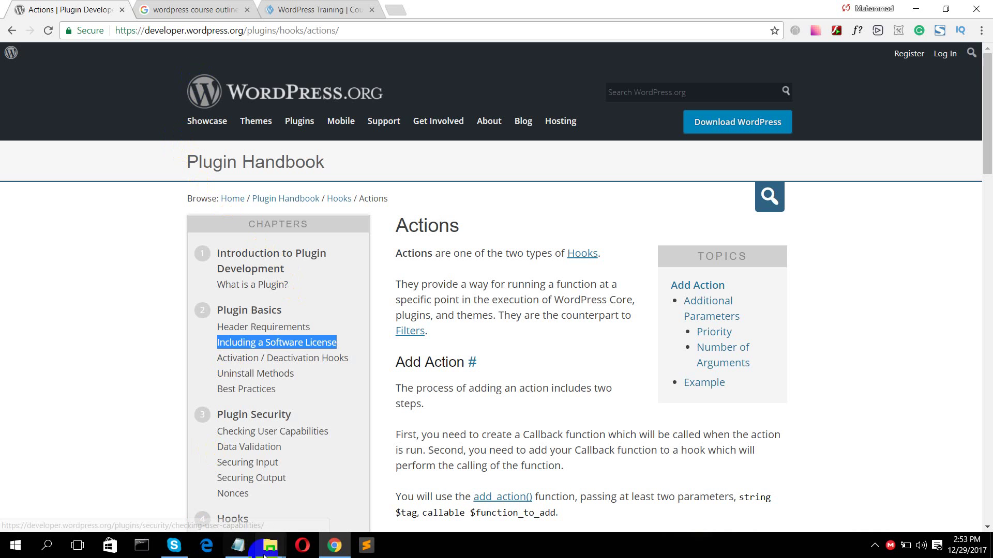
left_click(221, 472)
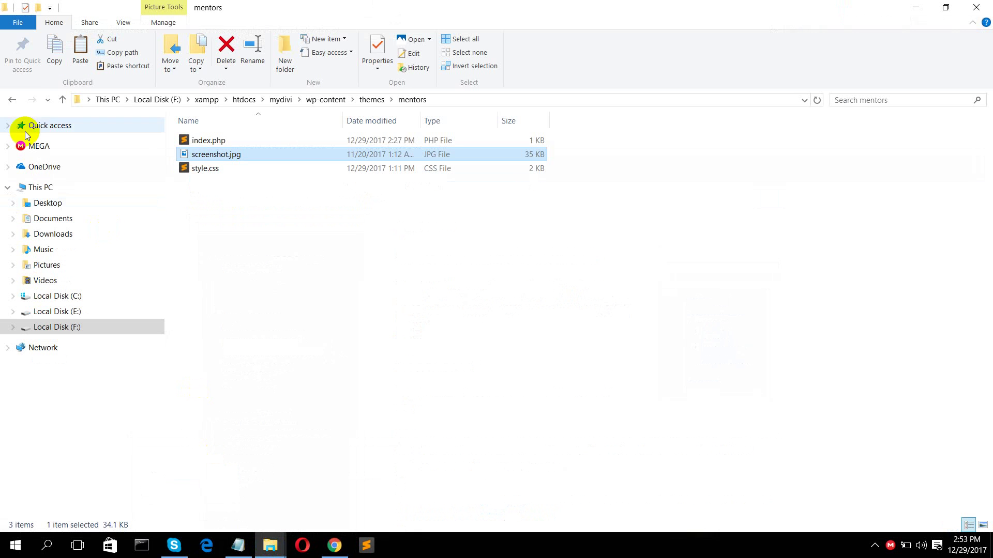
left_click(989, 4)
left_click(913, 10)
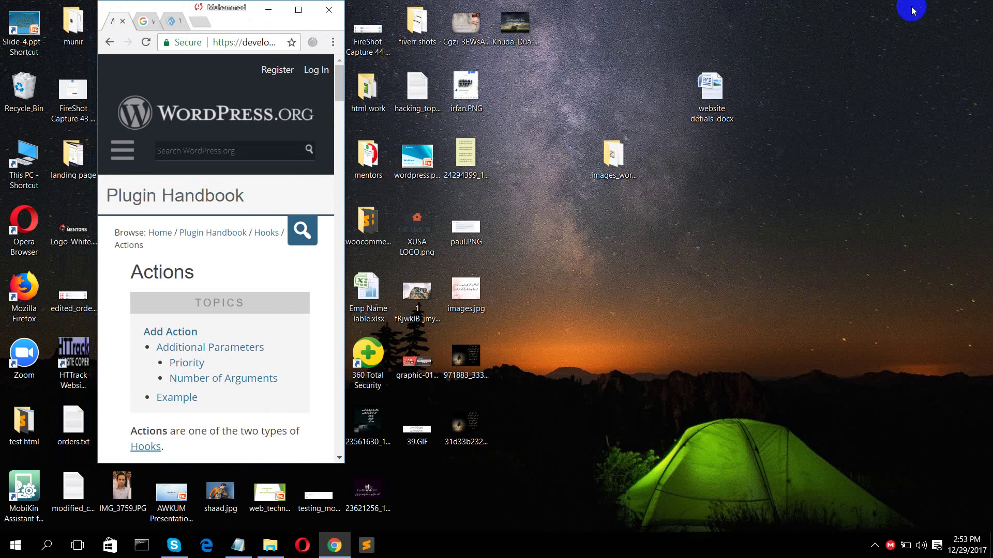
left_click(298, 9)
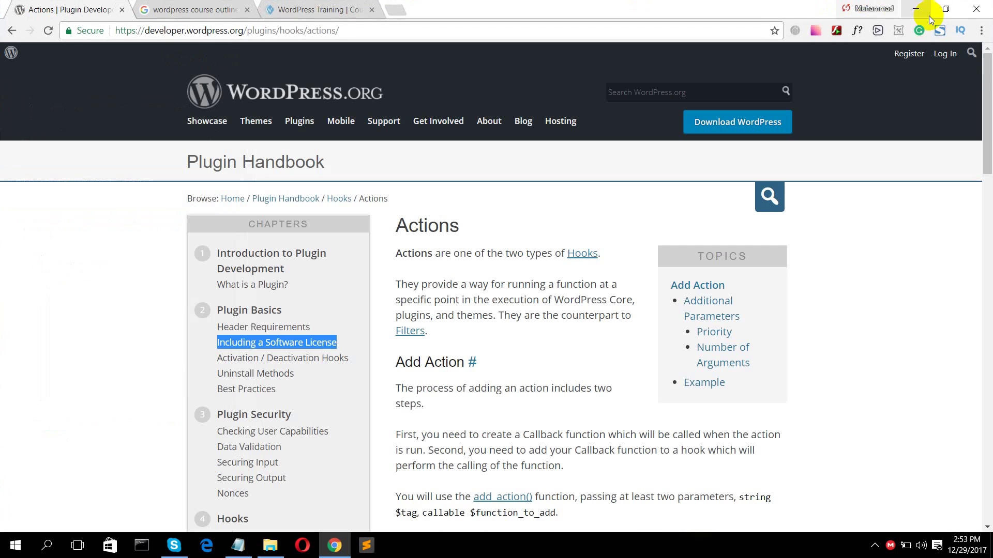
left_click(978, 8)
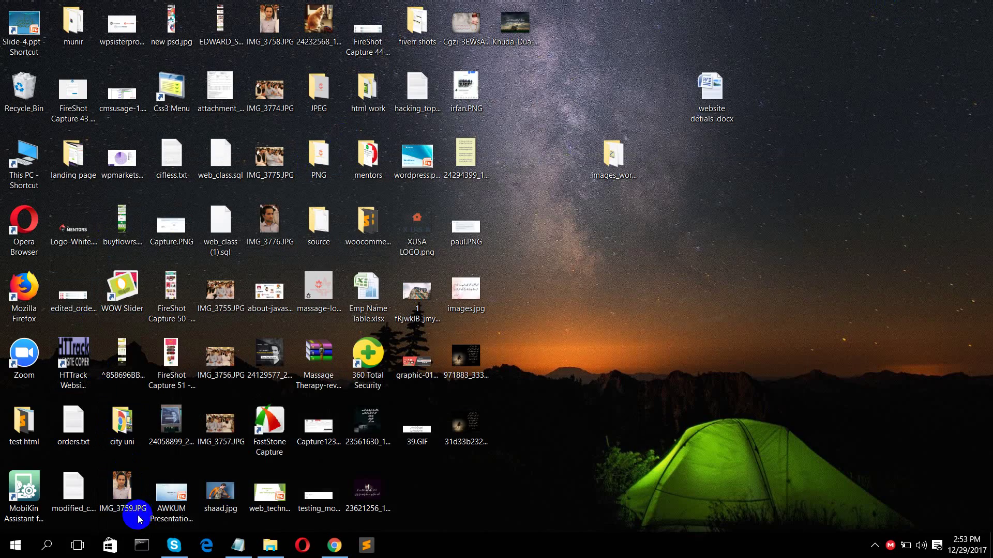
left_click(334, 546)
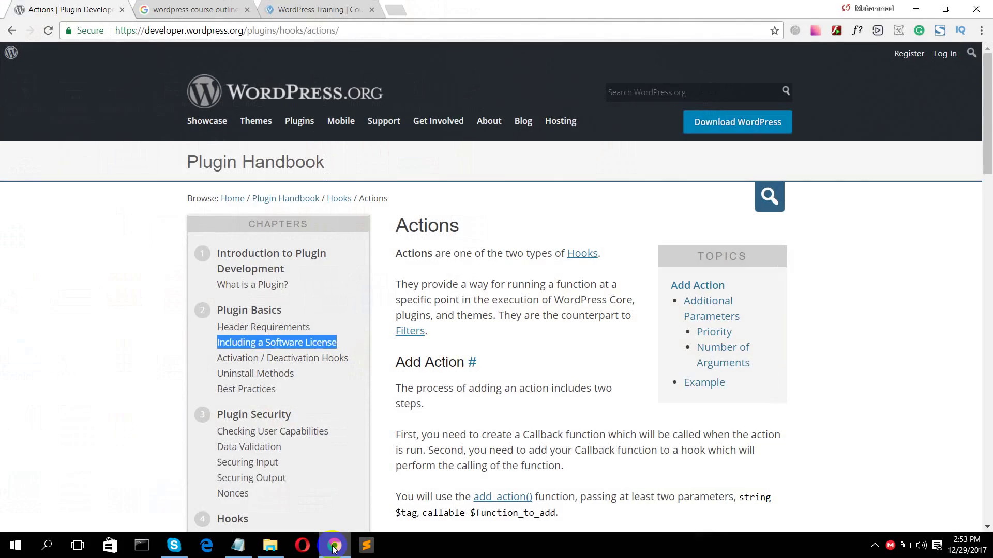
left_click(334, 546)
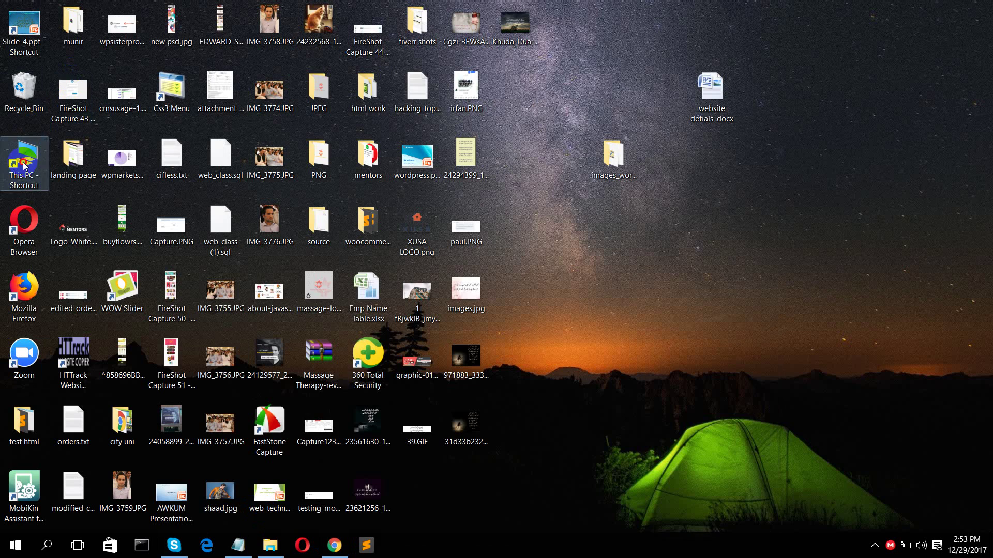
- Open the htdocs folder inside the xampp folder on Local Disk (F:)
double_click(23, 165)
double_click(572, 251)
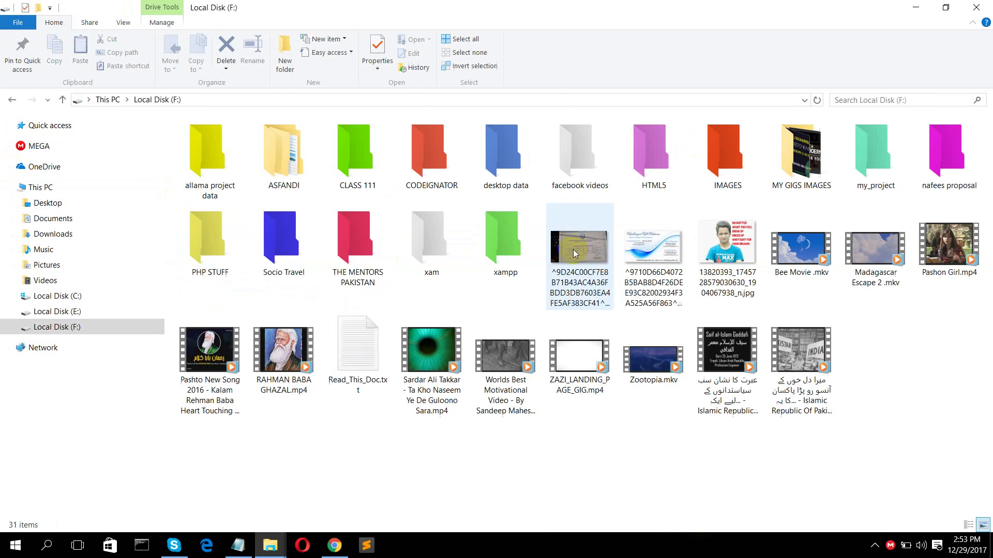
double_click(492, 236)
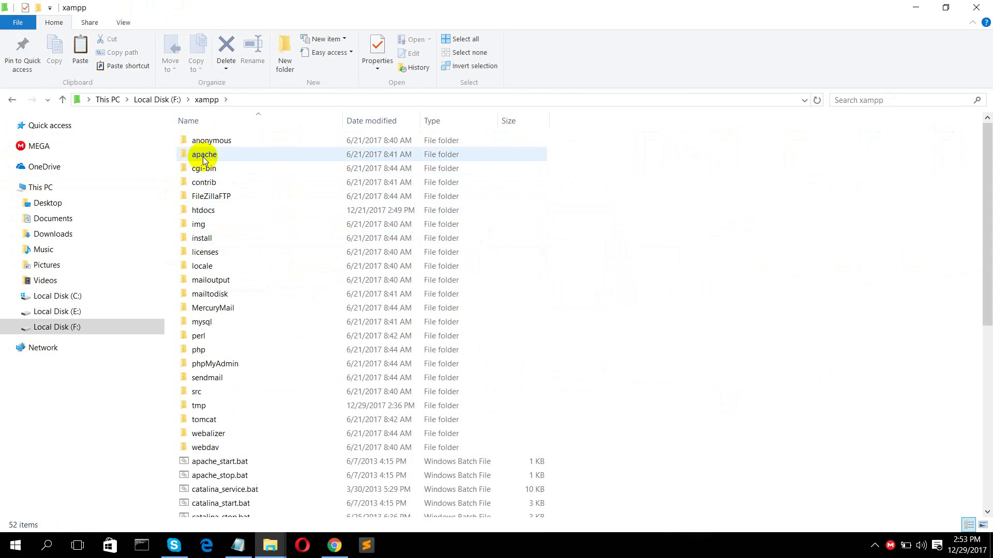
double_click(207, 211)
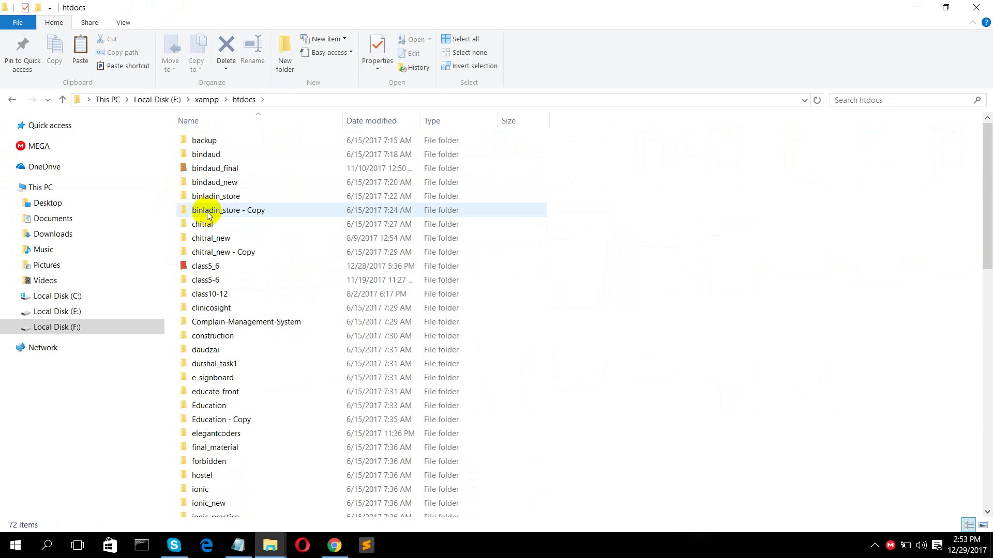
- Locate the mentorspakistan site folder in htdocs and open it
left_click(216, 187)
key("m")
key("m")
key("m")
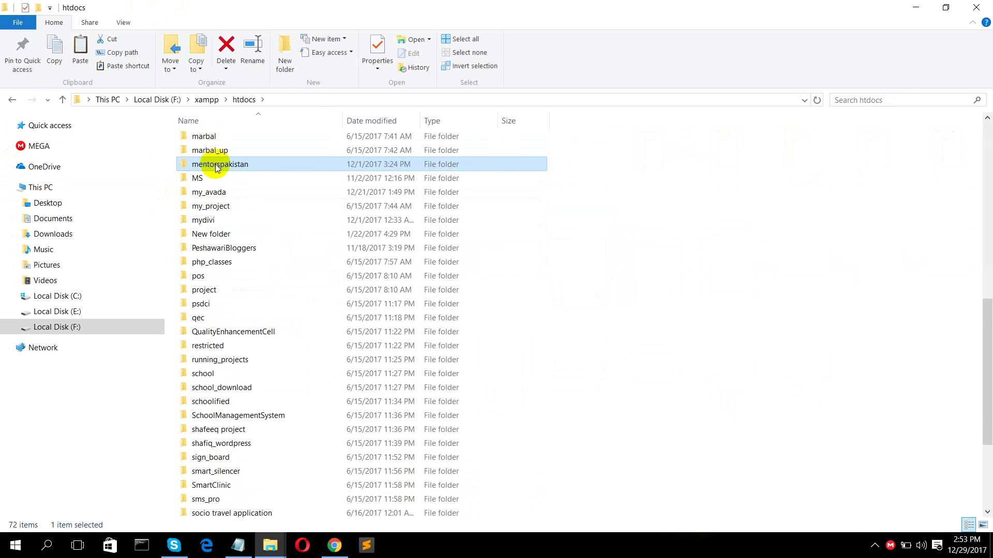
double_click(215, 164)
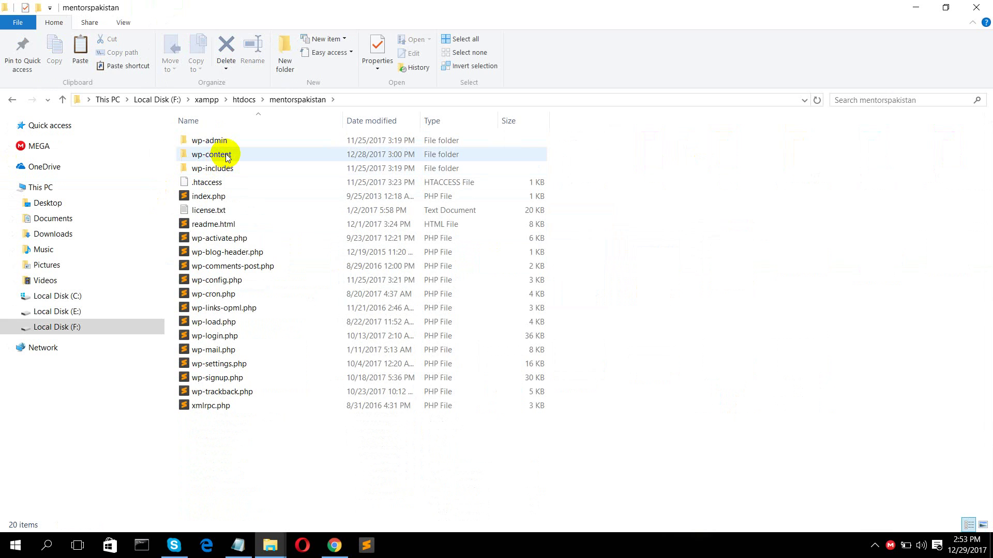
- Open the themes folder inside wp-content of the mentorspakistan site
double_click(226, 155)
left_click(215, 142)
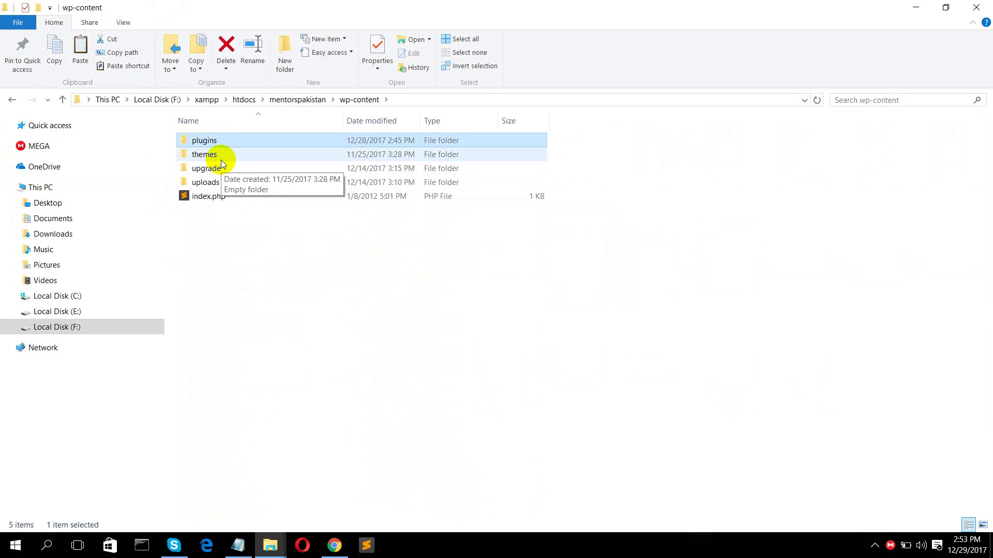
left_click(209, 155)
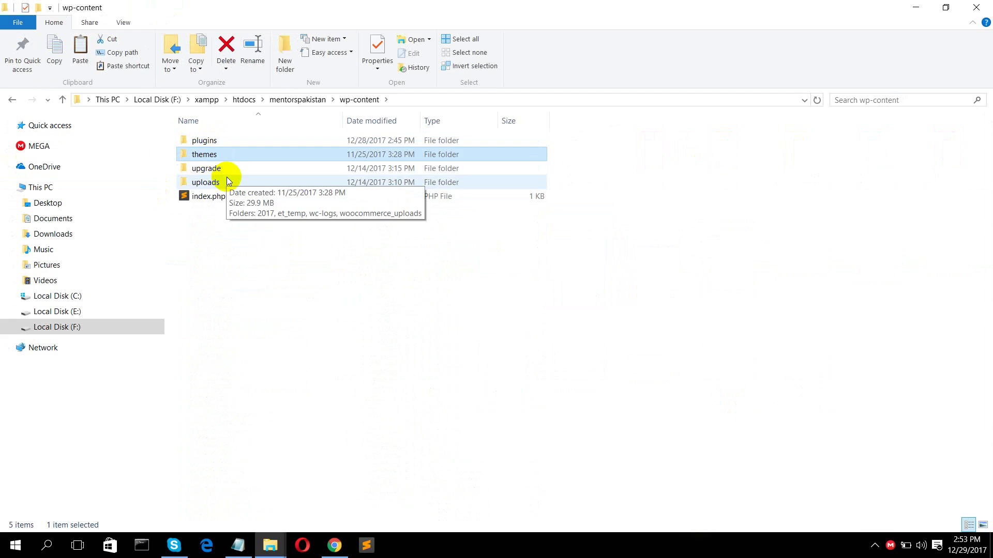
double_click(205, 158)
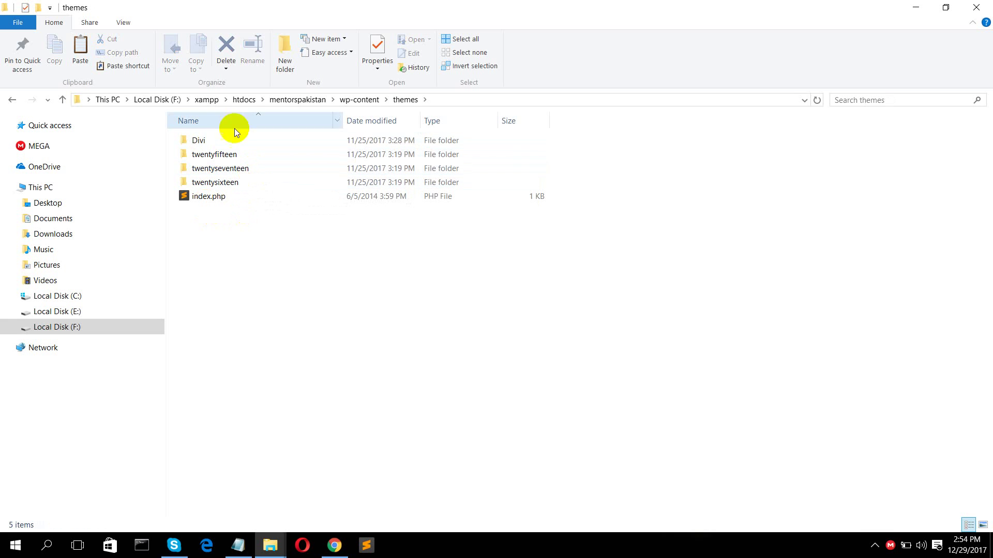
left_click(280, 550)
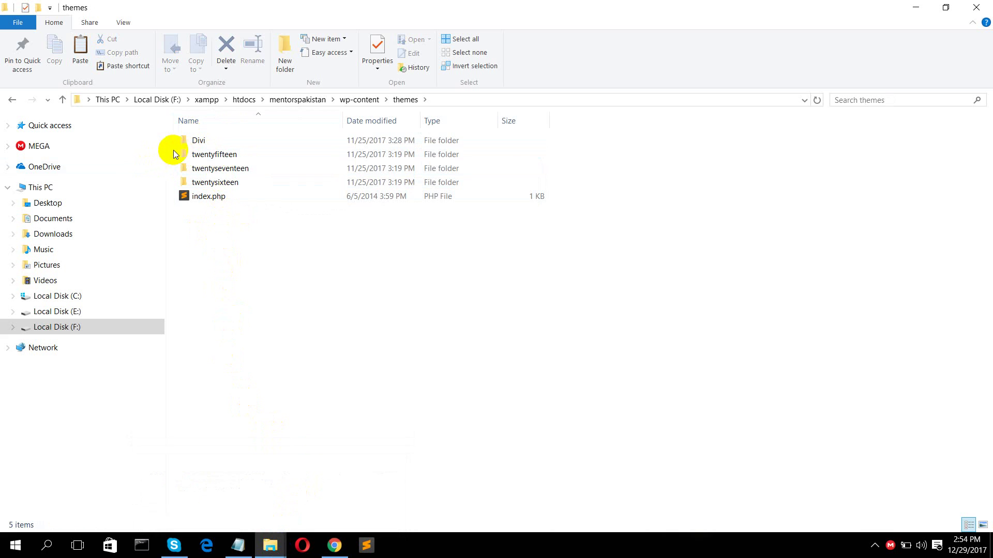
- Create a new folder named Mentors inside the themes folder and open it
left_click(194, 141)
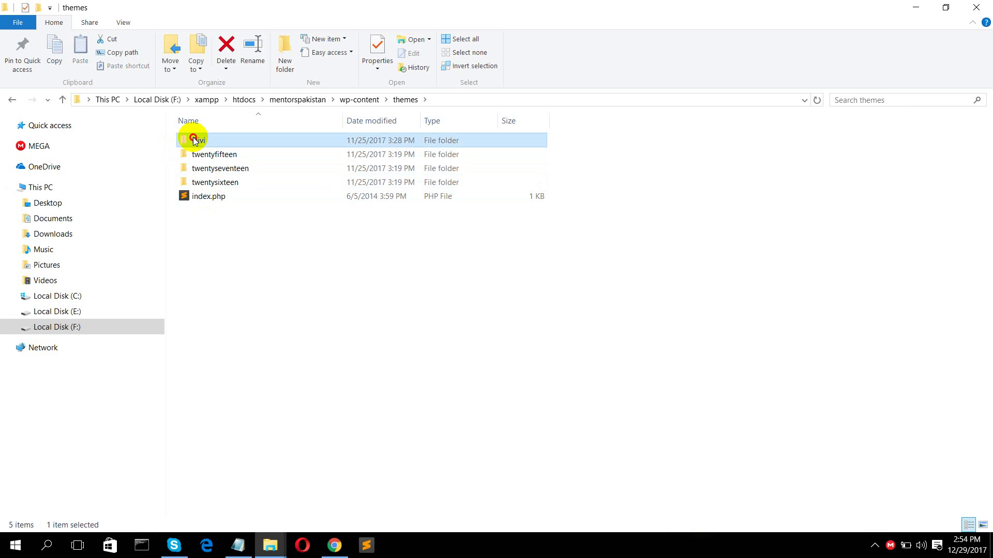
key("ctrl+c")
left_click(283, 58)
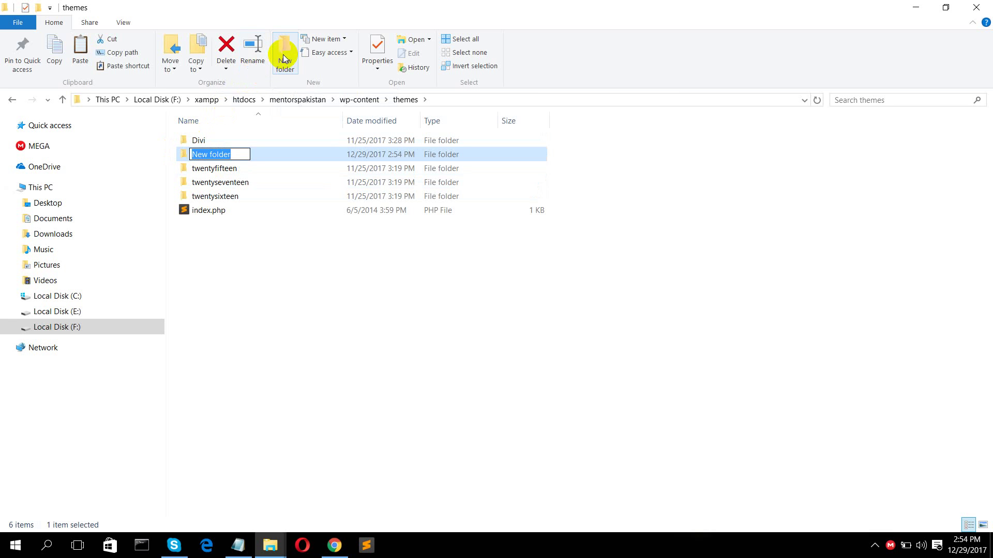
type("Mentors")
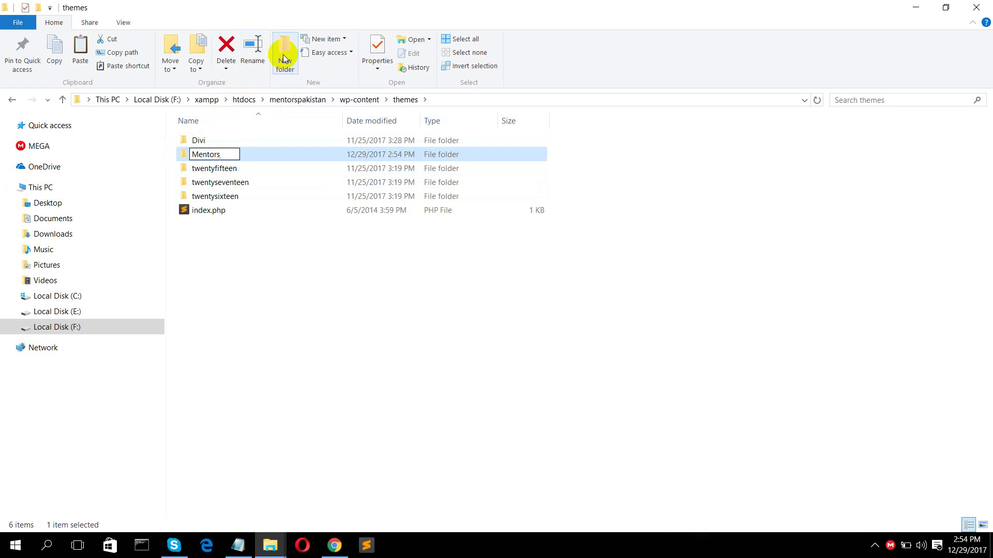
key("Return")
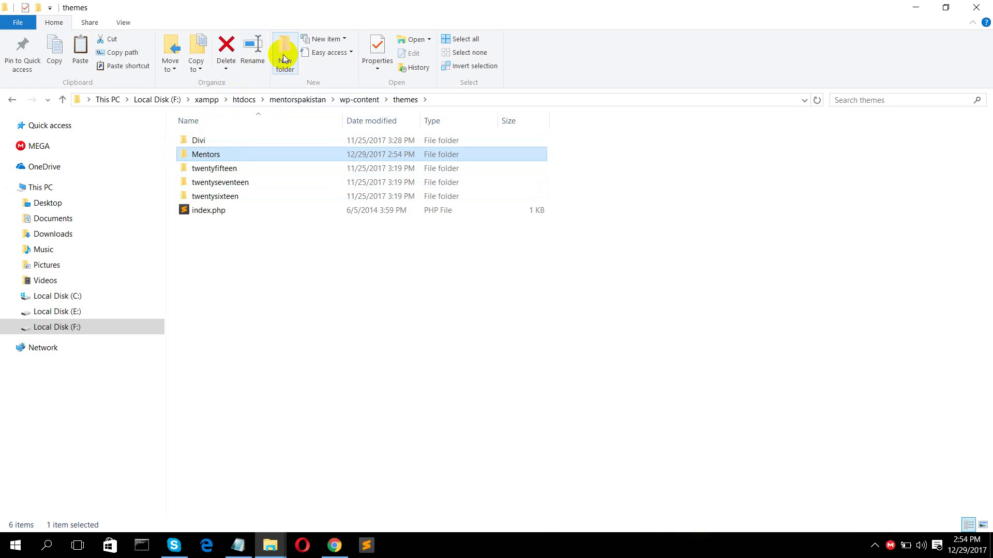
key("Return")
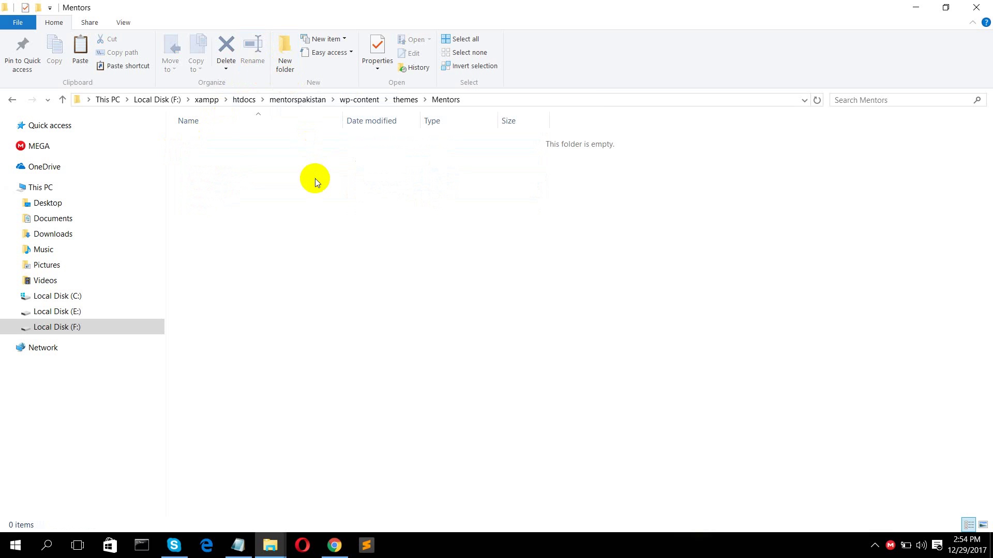
- Create a new text document in the Mentors folder and name it index.php, changing its extension from txt
right_click(285, 153)
mouse_move(340, 313)
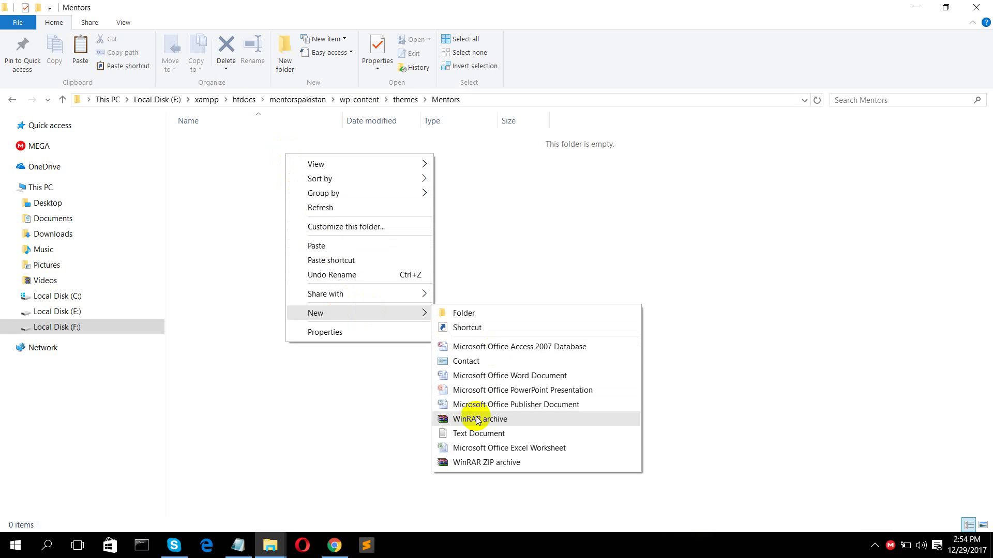
left_click(469, 436)
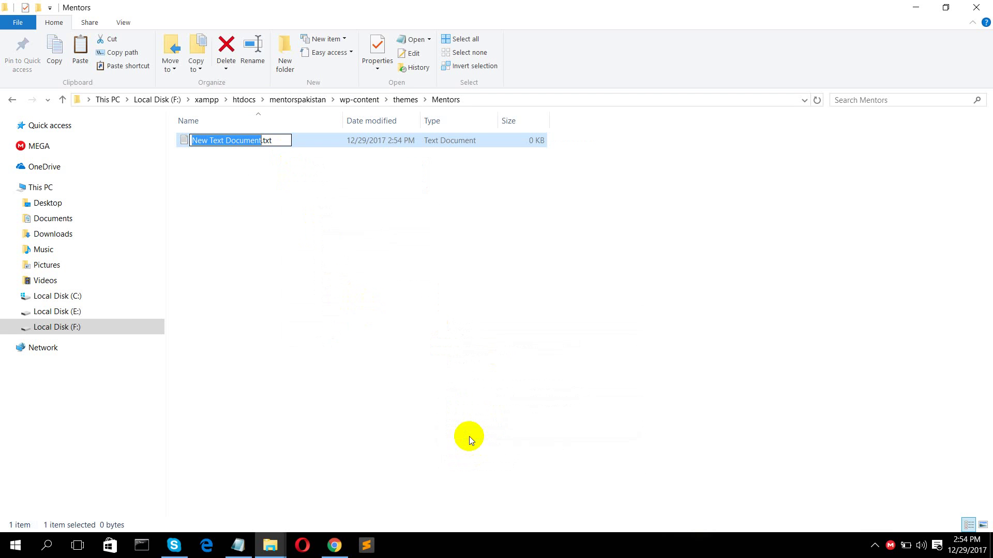
type("index")
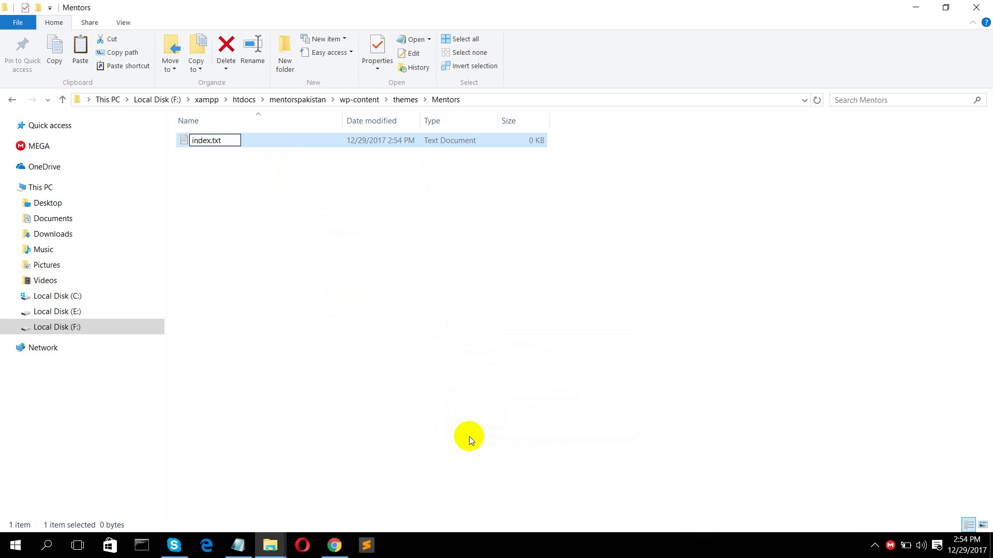
key("BackSpace")
key("BackSpace")
key("BackSpace")
type("php")
key("Return")
key("Return")
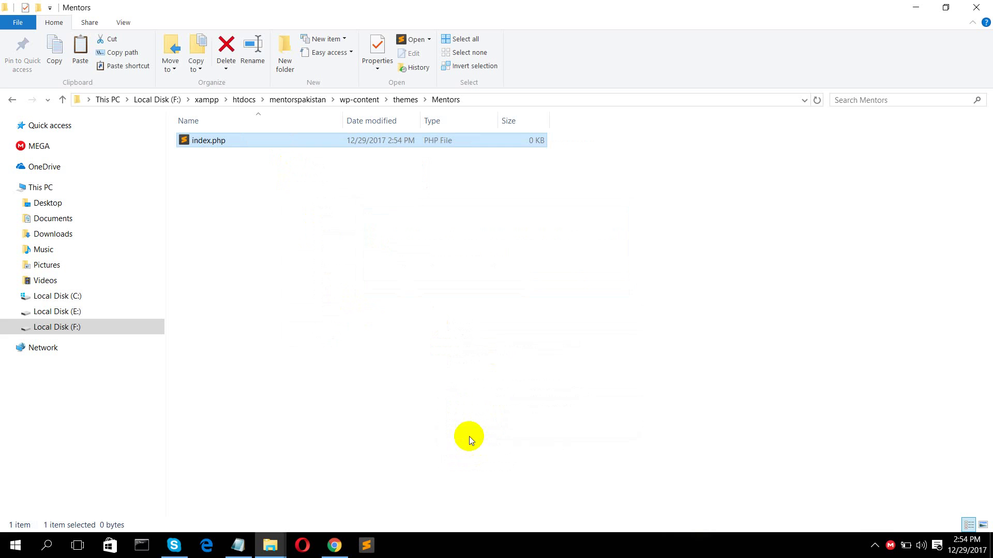
- Add a second text document to the Mentors folder and name it style.css, replacing the txt extension
right_click(284, 228)
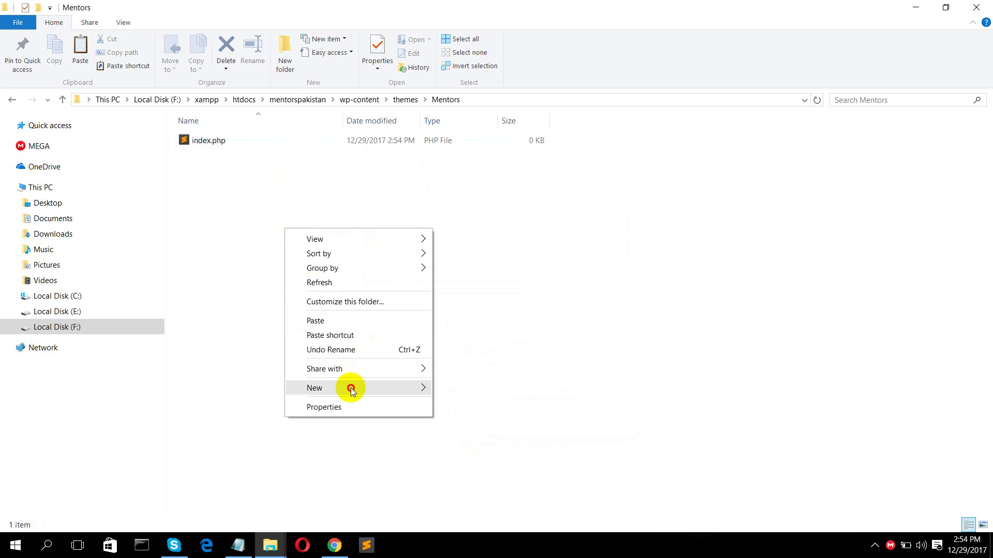
mouse_move(351, 388)
left_click(479, 506)
type("style.txt")
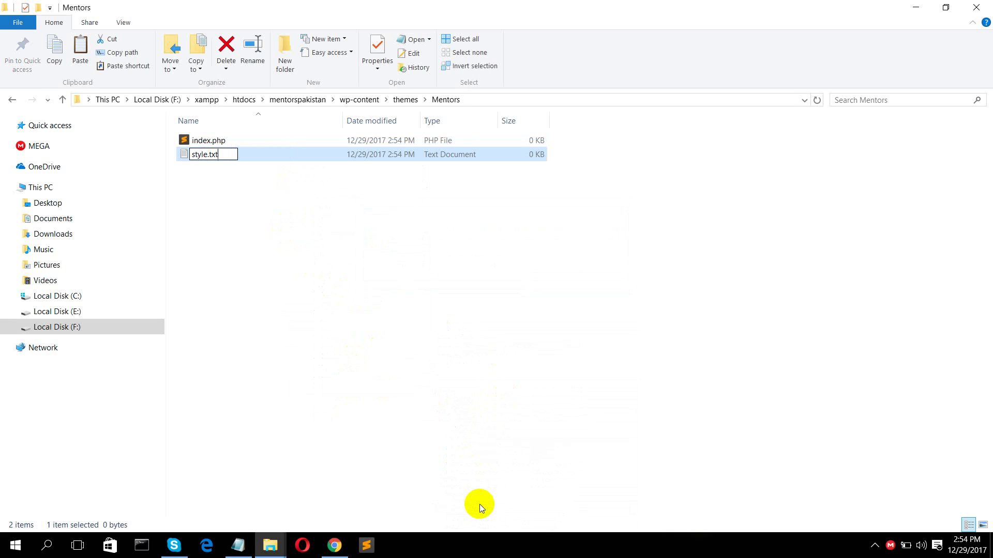
key("BackSpace")
key("BackSpace")
key("BackSpace")
type("css")
key("Return")
key("Return")
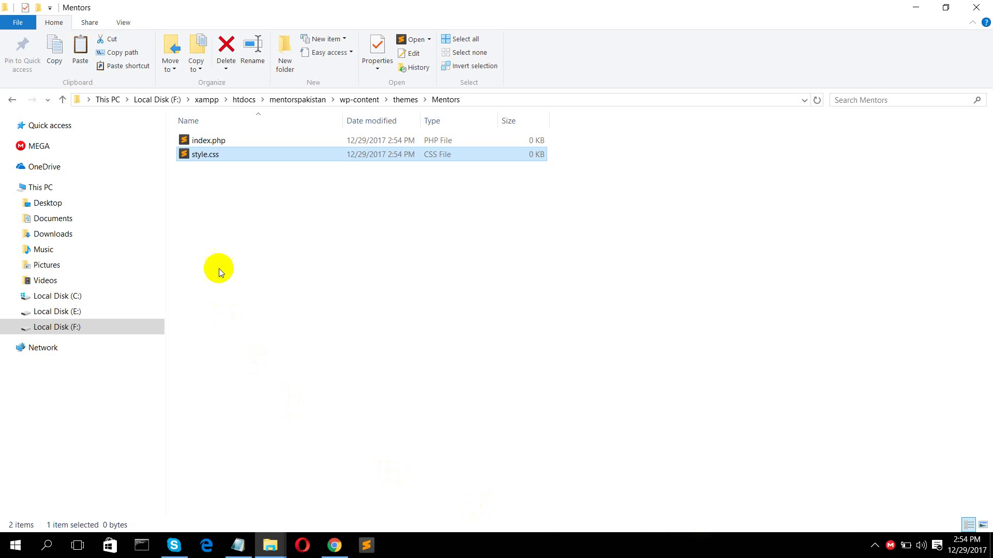
- Open a blank tab in Chrome and return to the Mentors theme folder in File Explorer
left_click(334, 542)
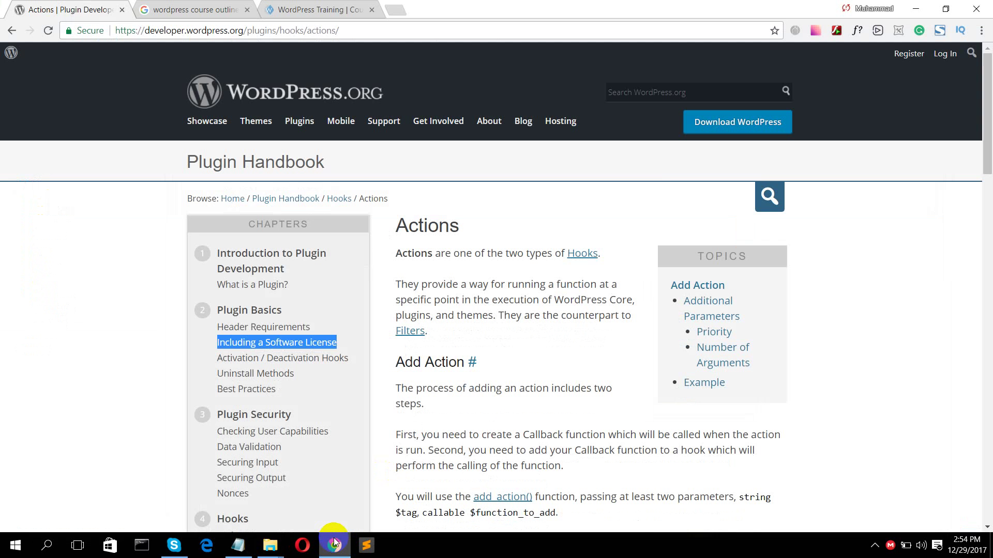
left_click(396, 10)
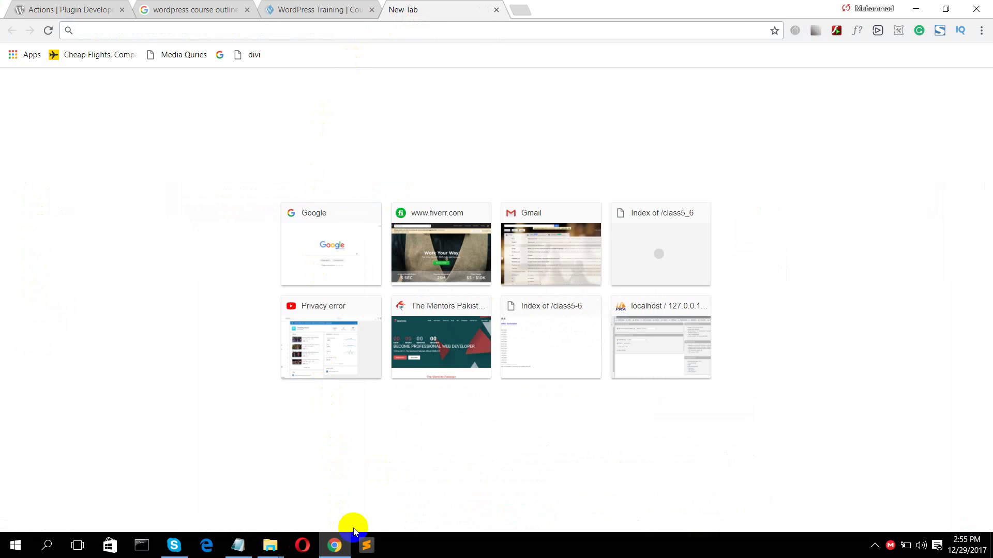
left_click(327, 545)
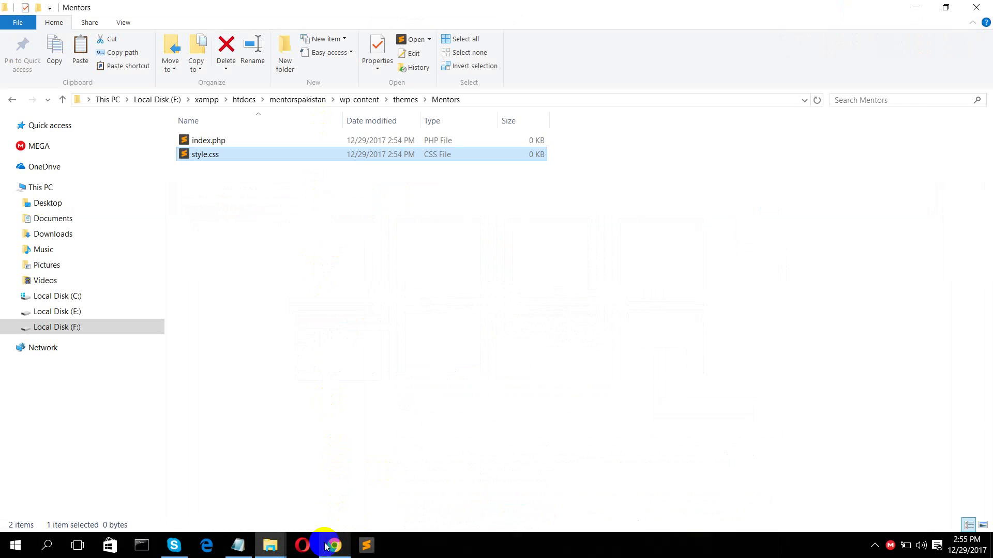
- Open the style.css and index.php files of the Mentors theme in Sublime Text
double_click(193, 154)
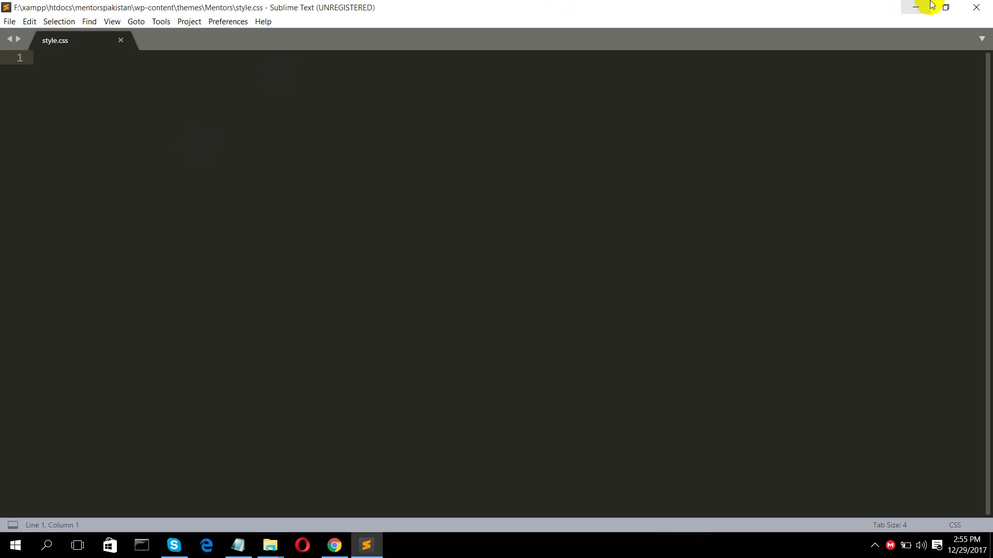
left_click(915, 7)
double_click(203, 139)
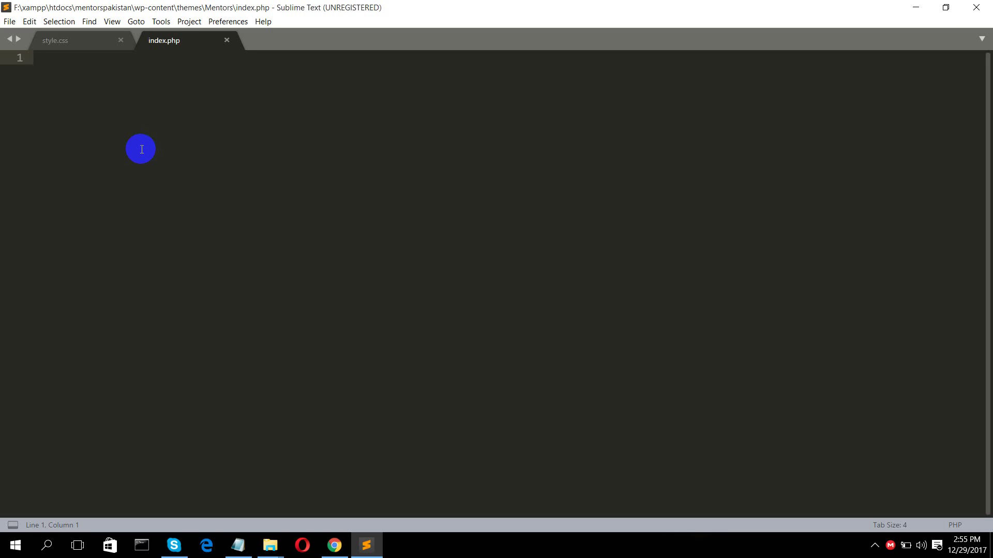
- Switch to Chrome and load the WordPress Codex File Header page at codex.wordpress.org/File_Header in the blank tab
left_click(334, 546)
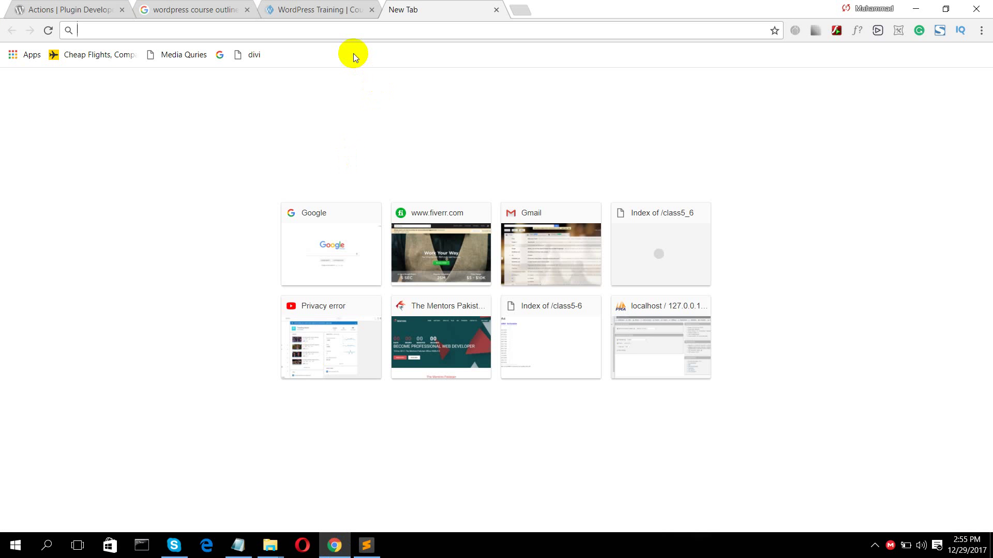
type("code")
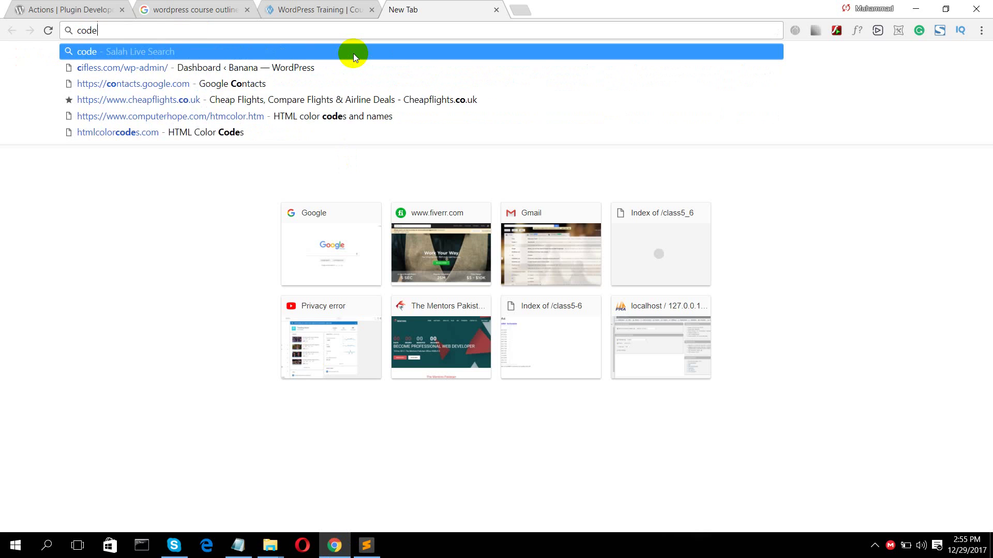
type("x")
key("BackSpace")
type(".")
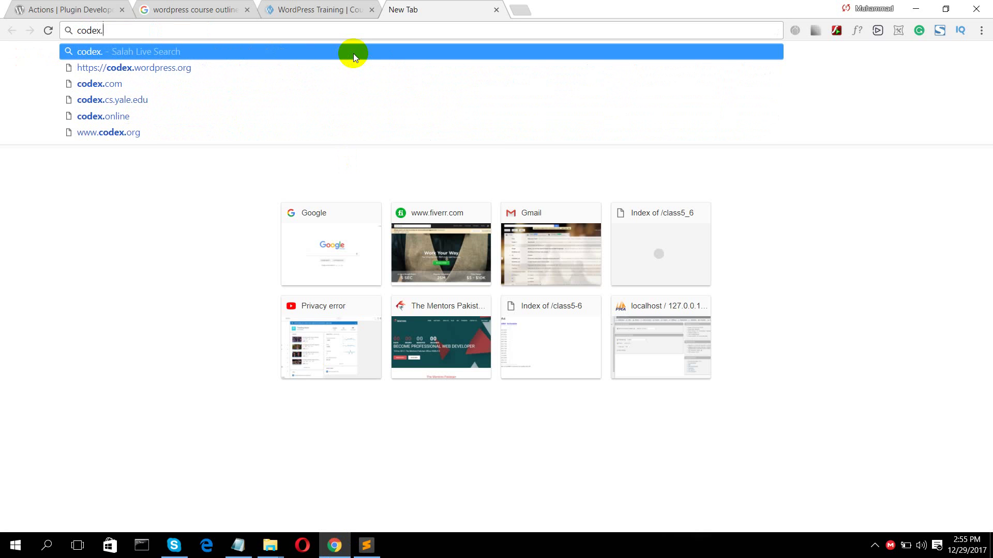
key("Down")
type("/")
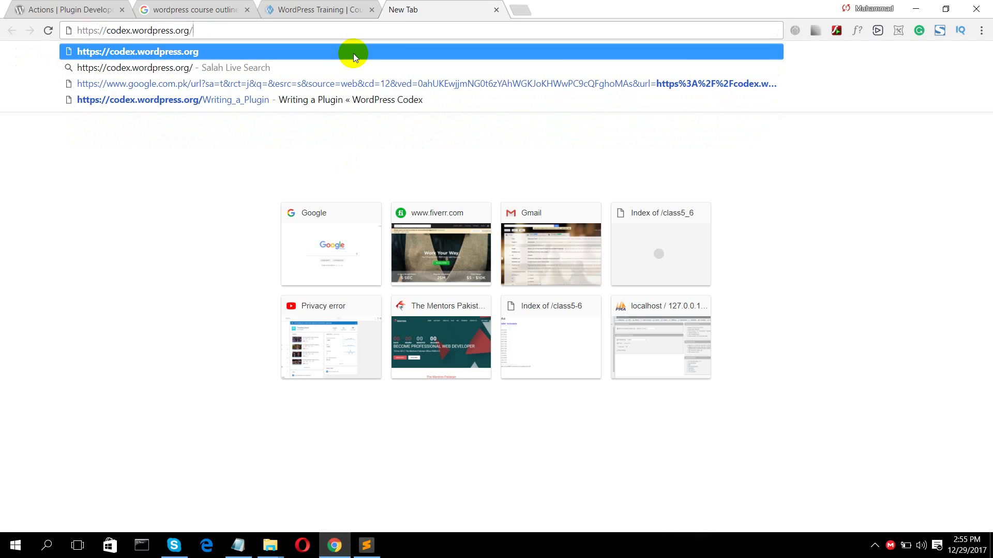
type("FIle_")
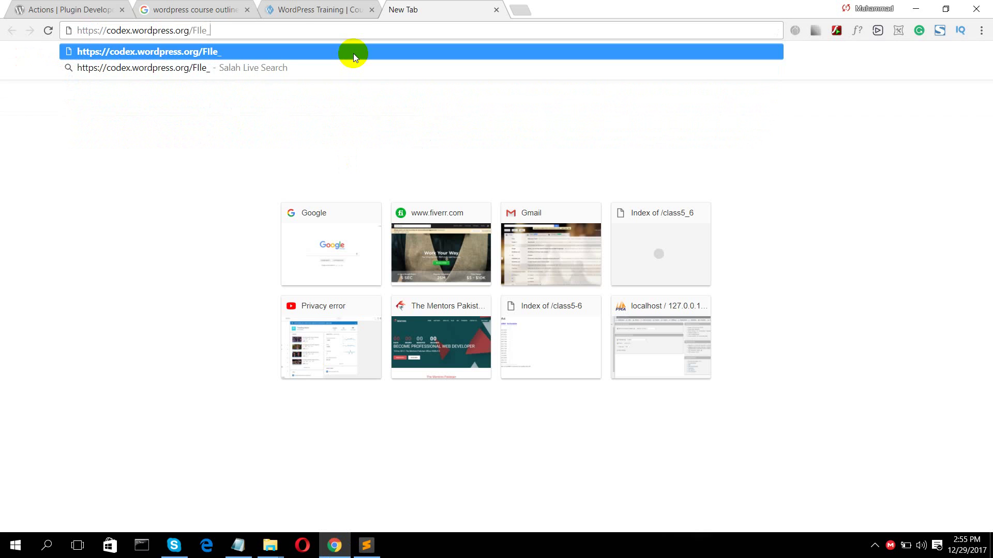
type("Header")
key("Return")
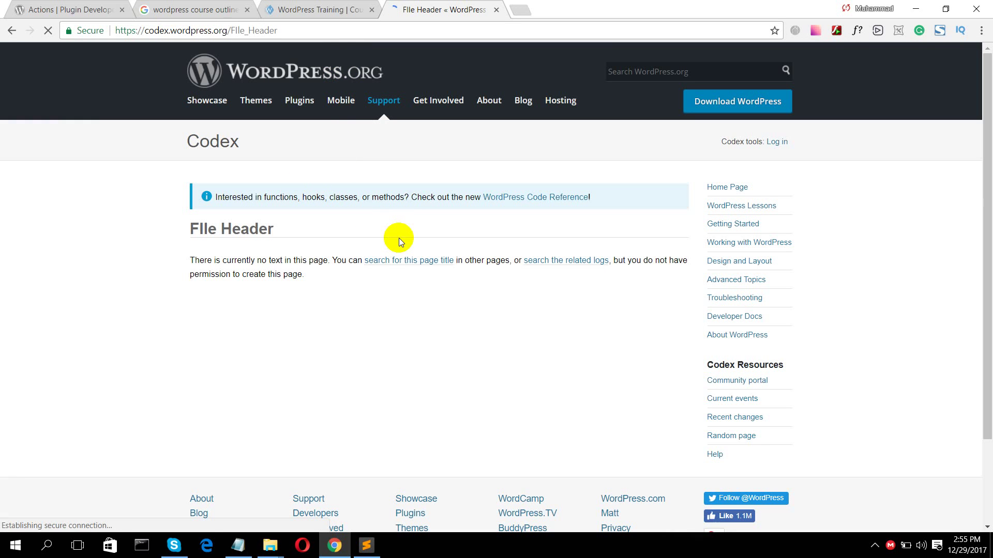
left_click(385, 260)
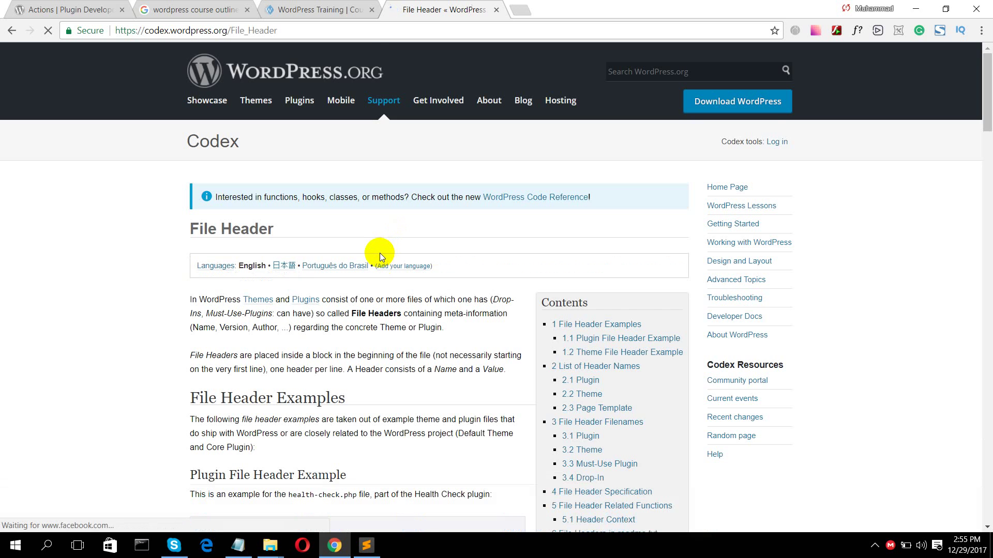
- Look through the plugin file header examples and the Theme File Header Example for style.css
scroll(379, 252, "down", 9)
scroll(377, 256, "up", 6)
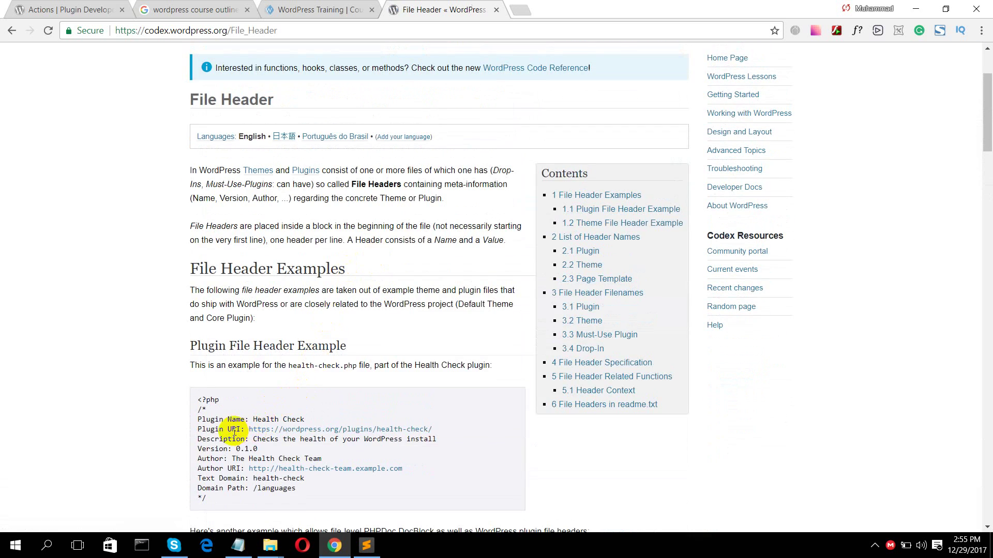
scroll(253, 436, "down", 6)
scroll(260, 384, "down", 5)
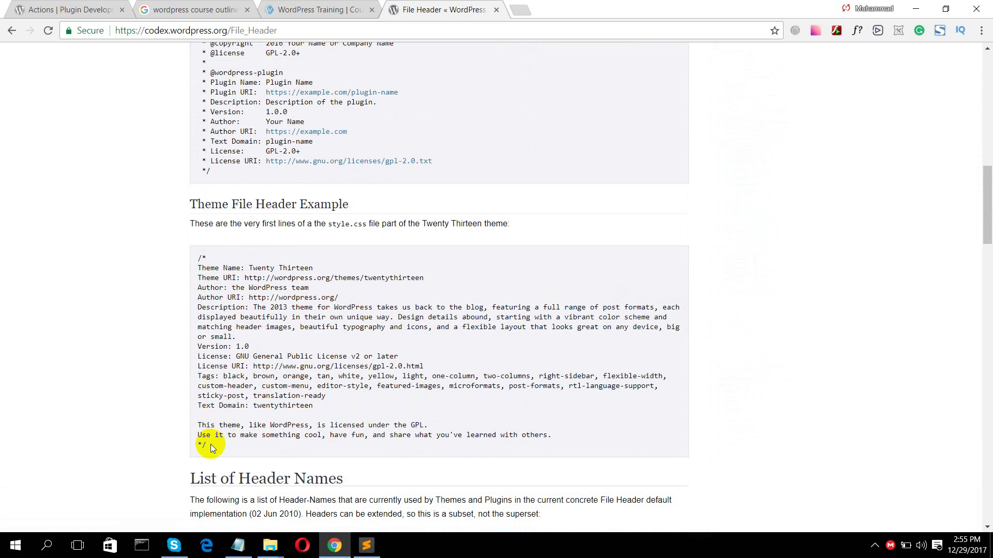
- Copy the full Twenty Thirteen comment block from the Theme File Header Example and look over the list of header names
left_click_drag(210, 444, 196, 260)
scroll(199, 259, "down", 7)
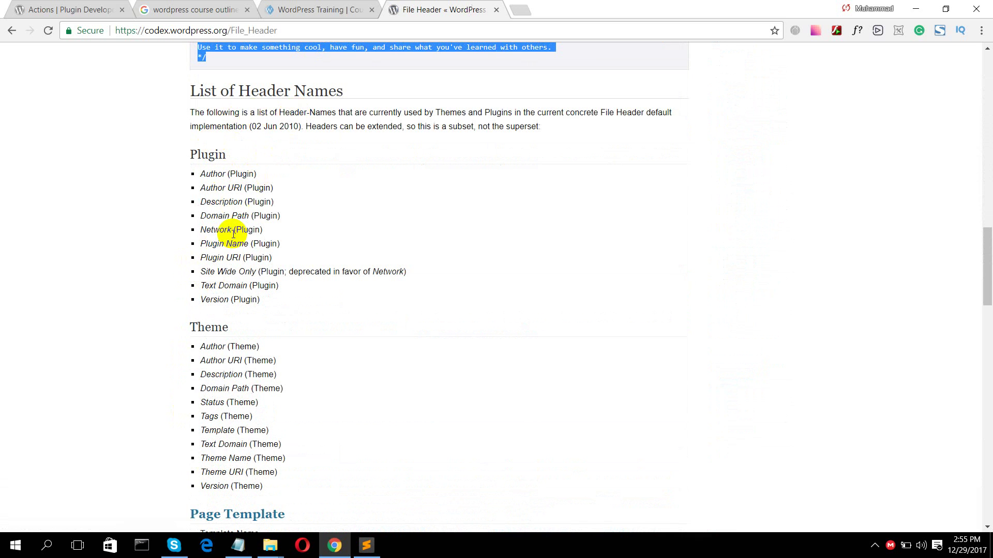
scroll(241, 455, "down", 8)
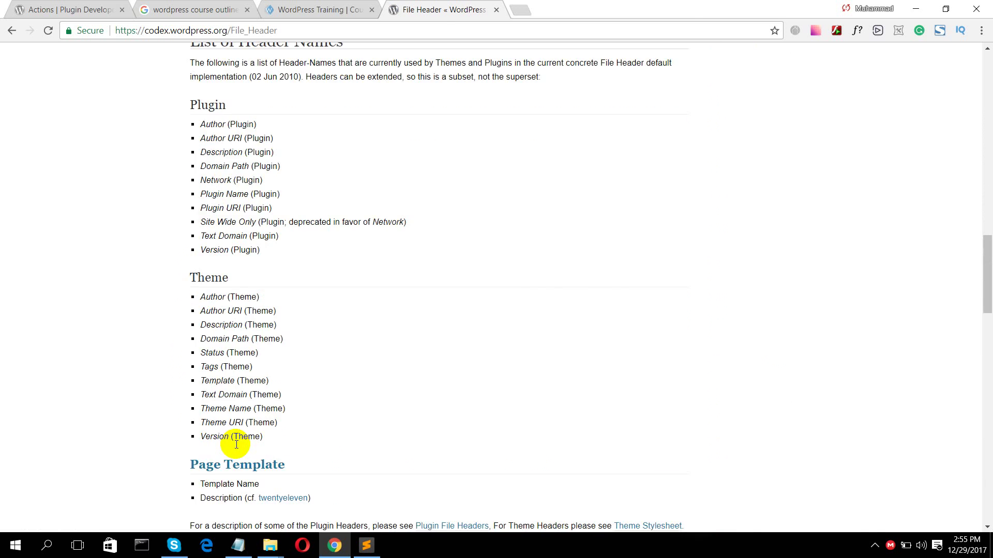
scroll(235, 443, "up", 18)
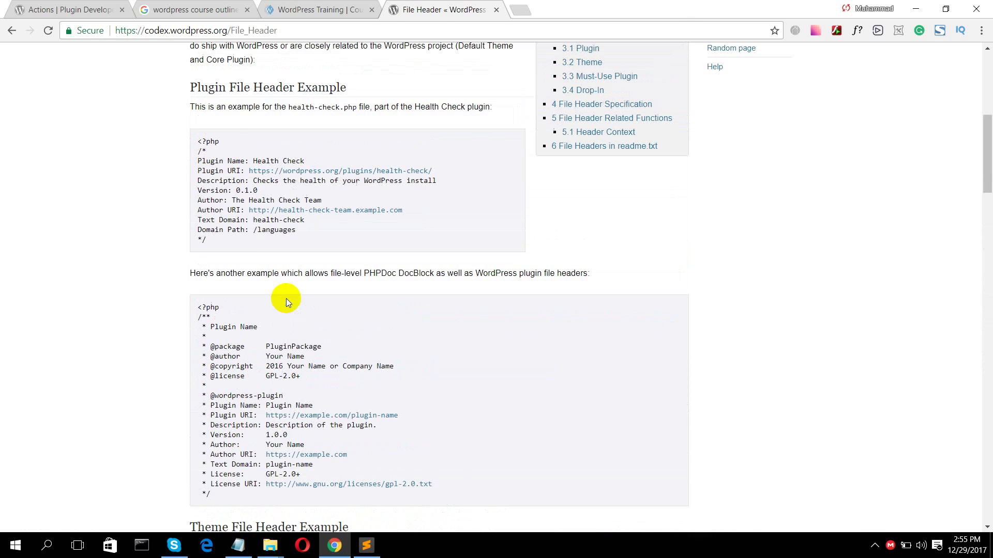
- Switch to Sublime Text, paste the copied theme header into style.css and save the file
left_click(362, 544)
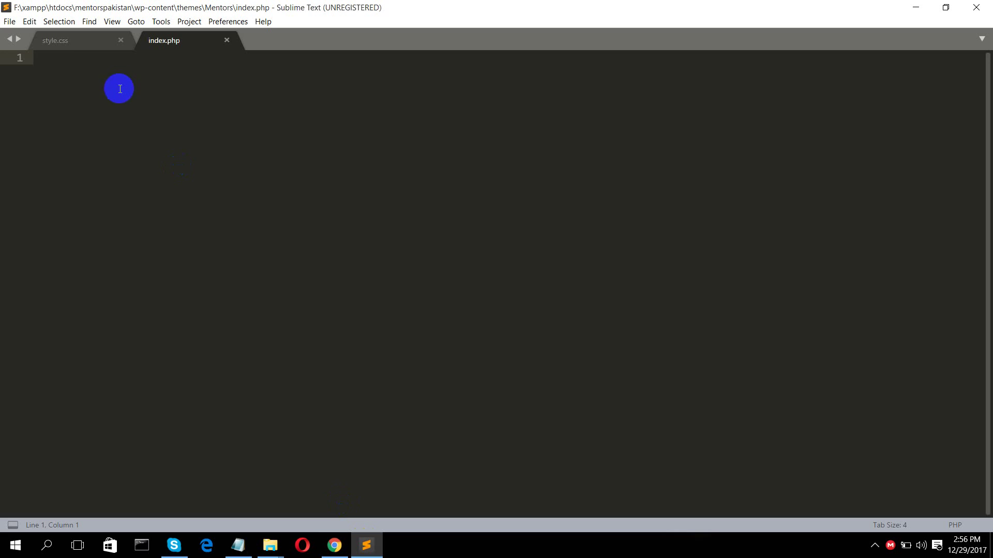
left_click(71, 39)
key("ctrl+v")
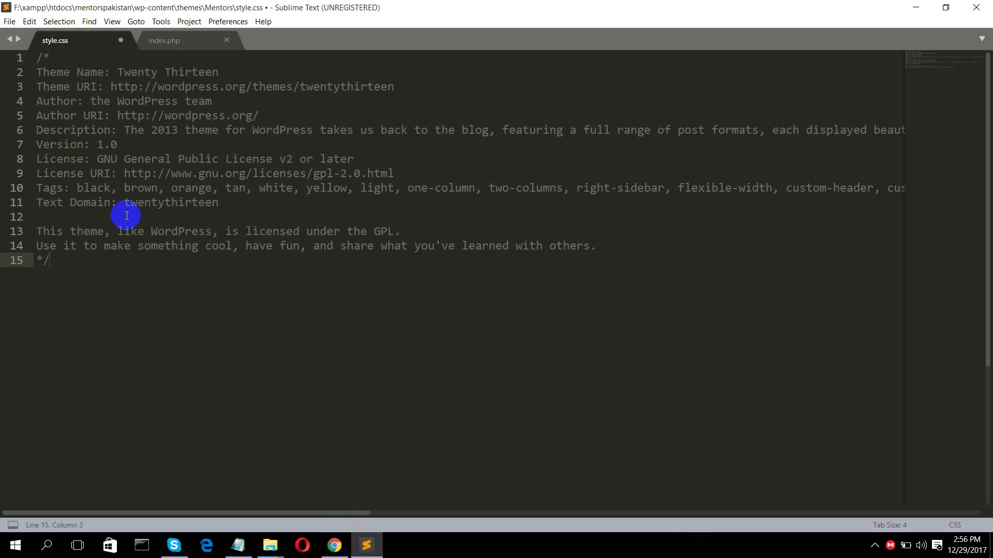
key("ctrl+s")
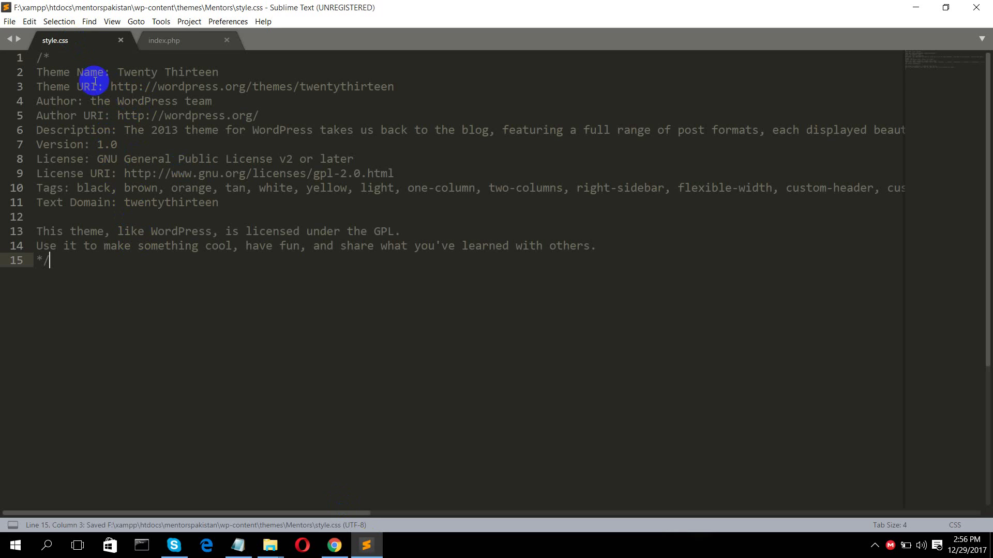
- Change the Theme Name in the style.css header to Mentors Pakistan
double_click(55, 76)
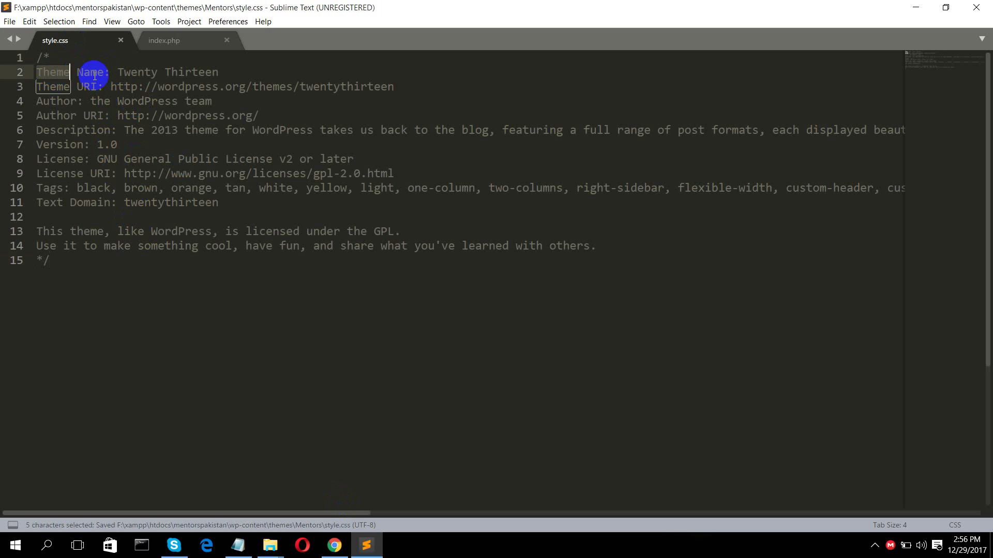
double_click(190, 75)
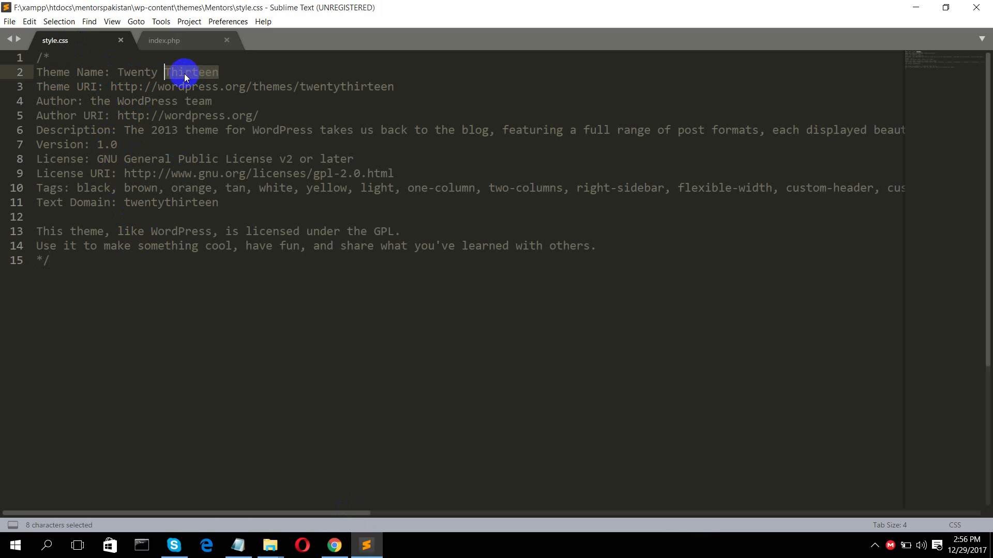
key("BackSpace")
key("BackSpace")
key("BackSpace")
key("BackSpace")
key("BackSpace")
key("BackSpace")
key("BackSpace")
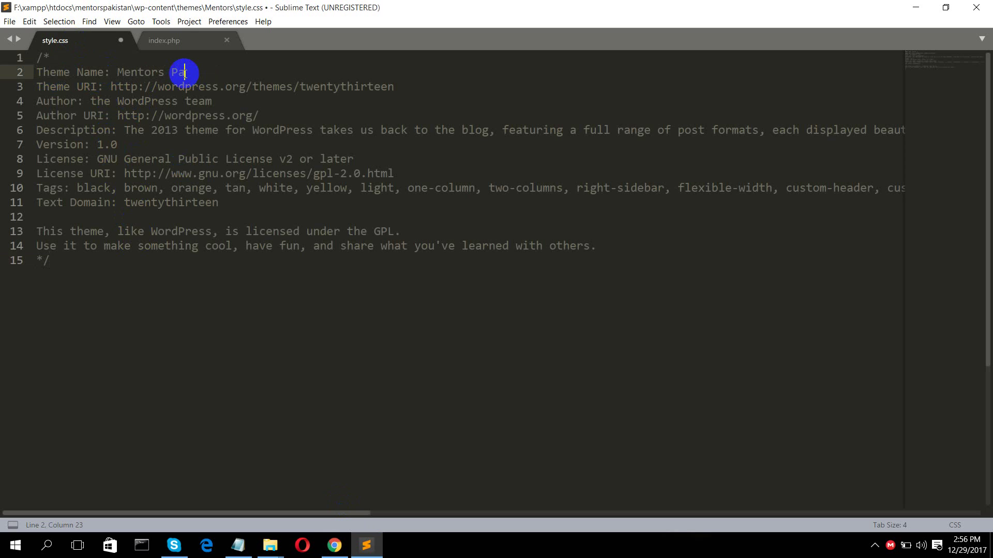
type("tan")
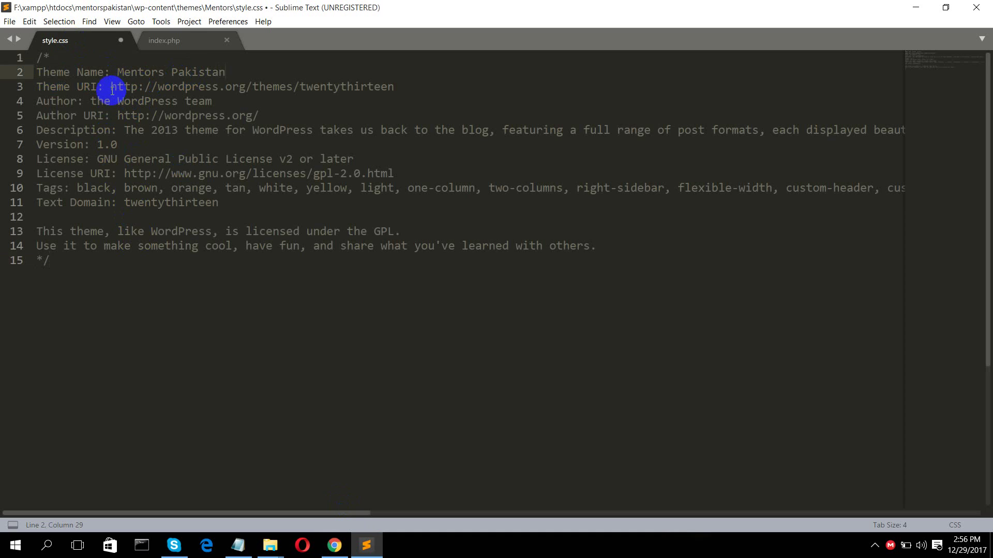
left_click_drag(110, 87, 164, 86)
left_click(388, 86)
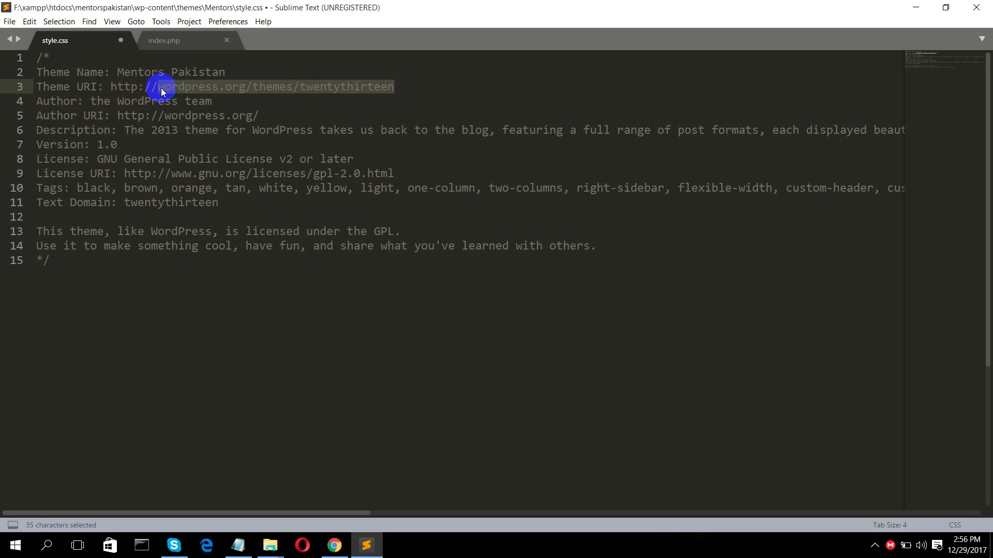
type("www.mentorspakistan.com")
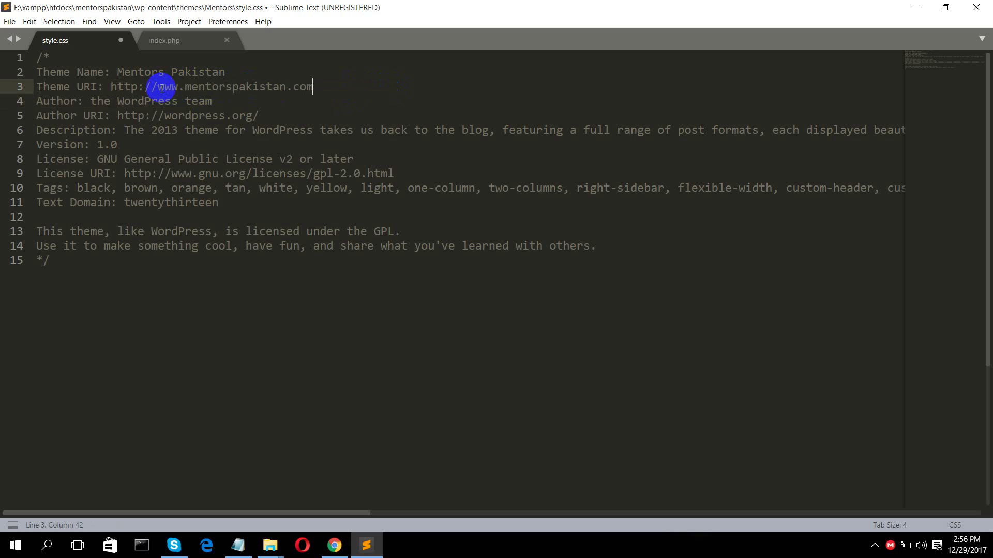
- Replace the WordPress team in the header's Author line with the theme author's full name
double_click(204, 102)
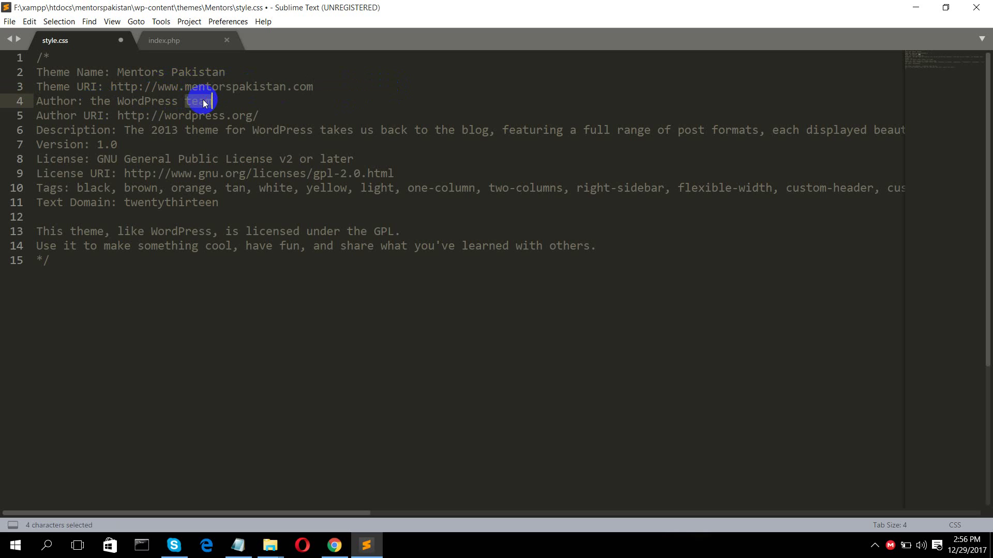
key("BackSpace")
key("BackSpace")
key("BackSpace")
key("BackSpace")
key("BackSpace")
key("BackSpace")
key("BackSpace")
key("BackSpace")
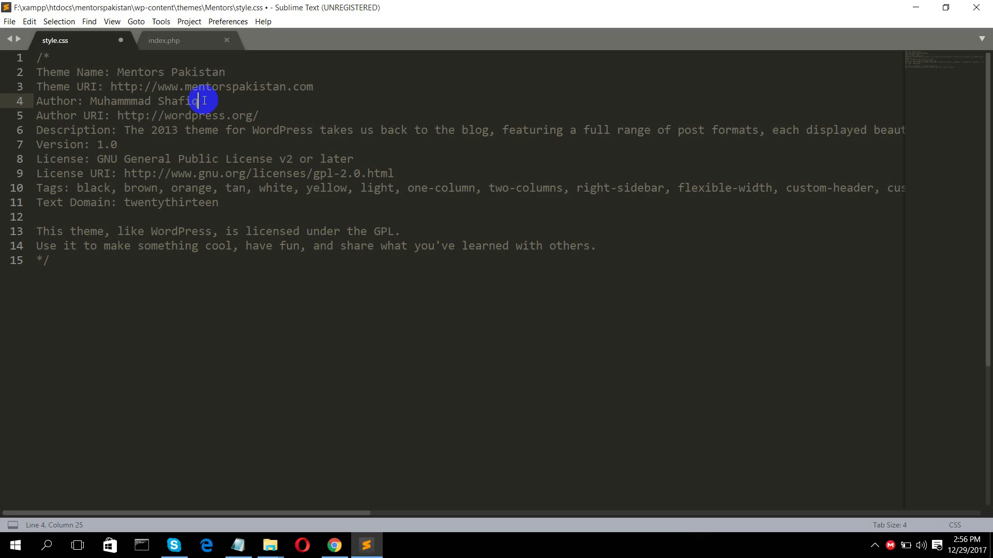
left_click(269, 120)
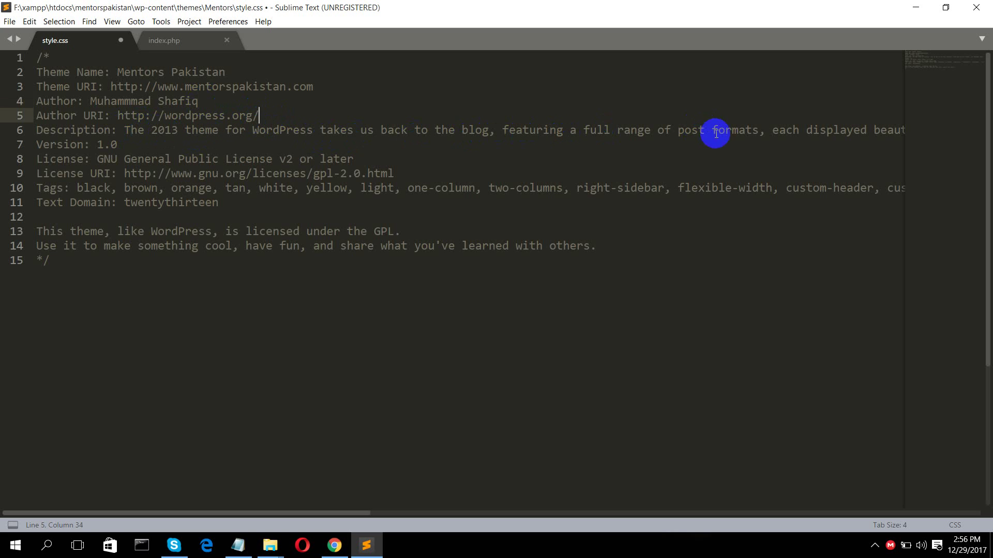
- Replace 2013 in the header's Description line with Mentors Pakistan
double_click(164, 133)
type("Mentors ")
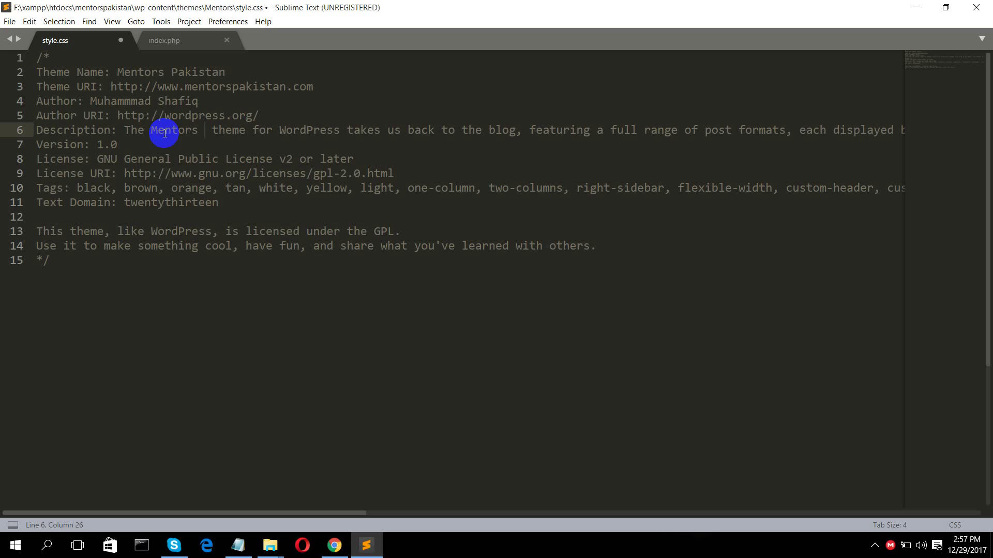
type("Pakistan")
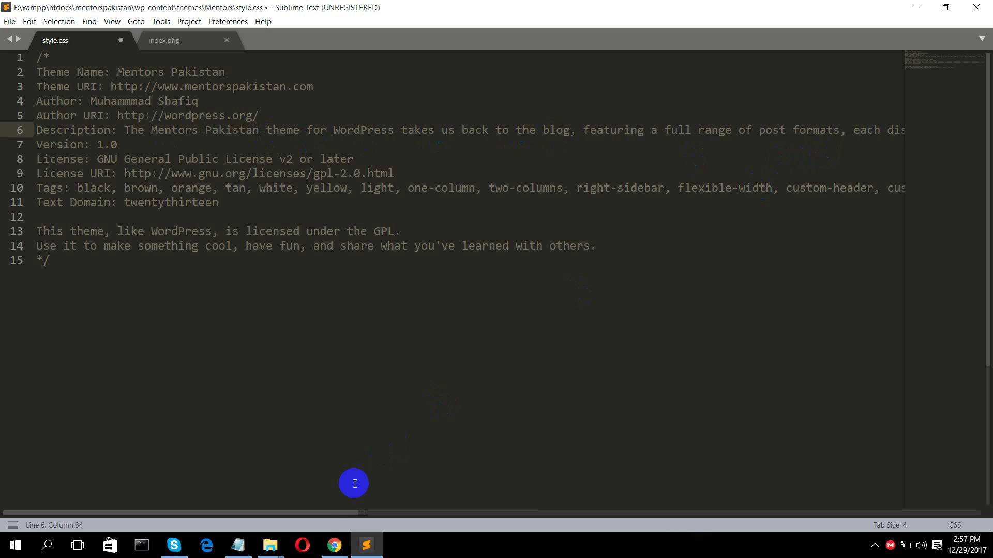
left_click_drag(320, 514, 69, 468)
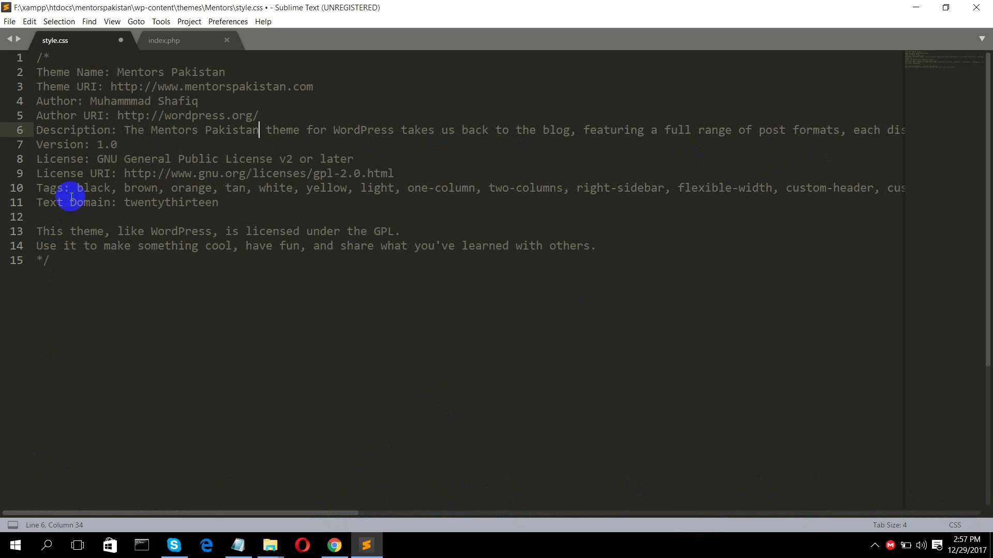
- Set the Version in the header to 1.0.0 and save style.css
left_click(122, 148)
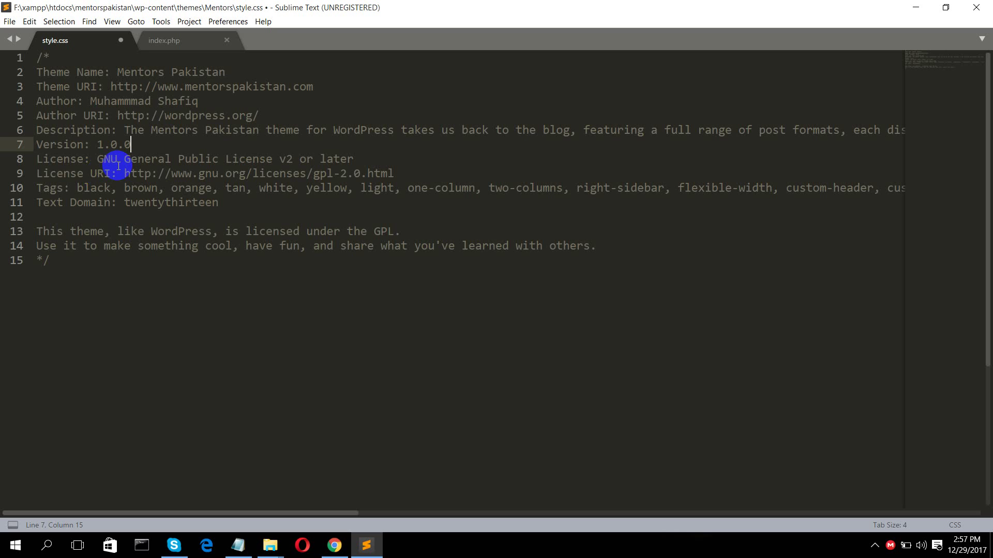
left_click(398, 173)
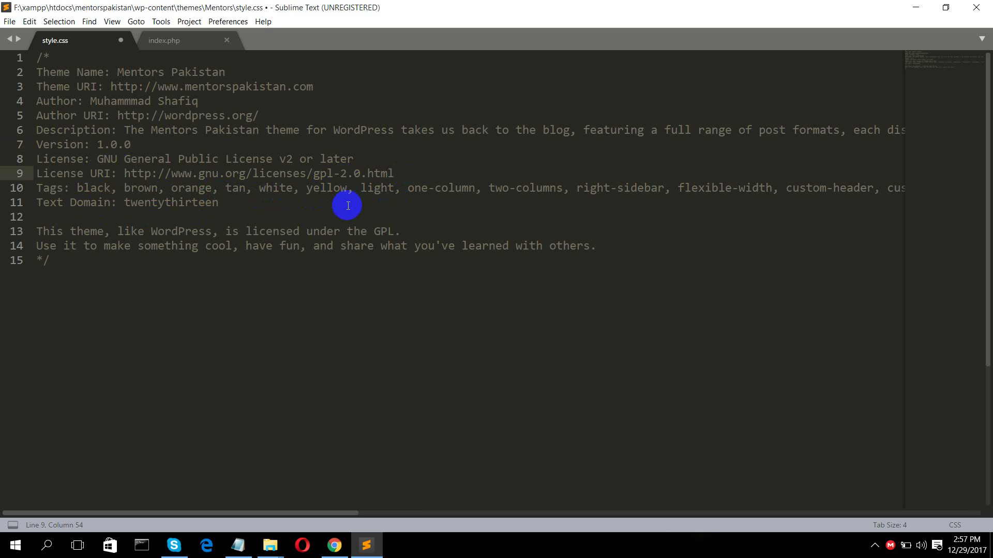
left_click(266, 190)
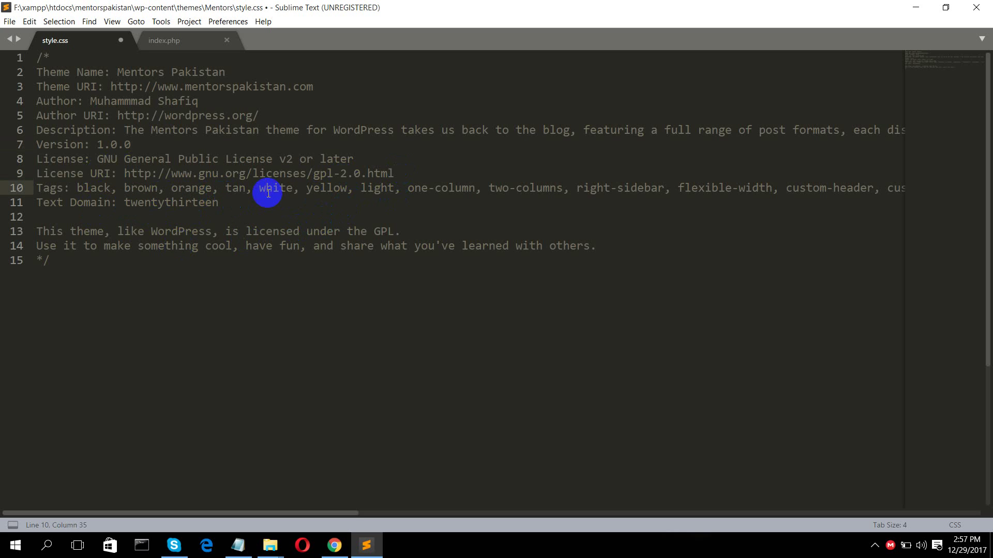
key("ctrl+s")
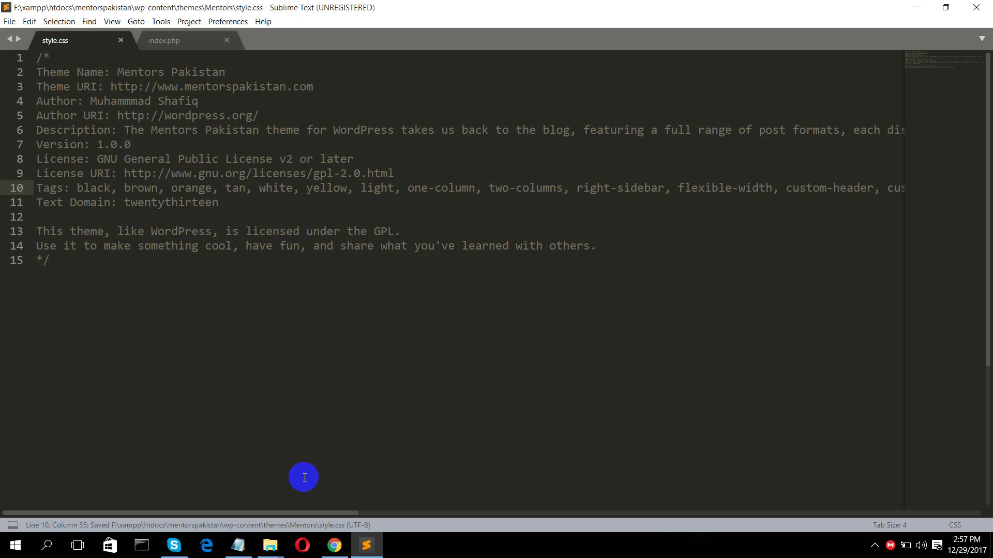
- Switch to Chrome, load localhost/mentorspakistan/wp-admin in a new tab and log in with the prefilled admin credentials
left_click(336, 547)
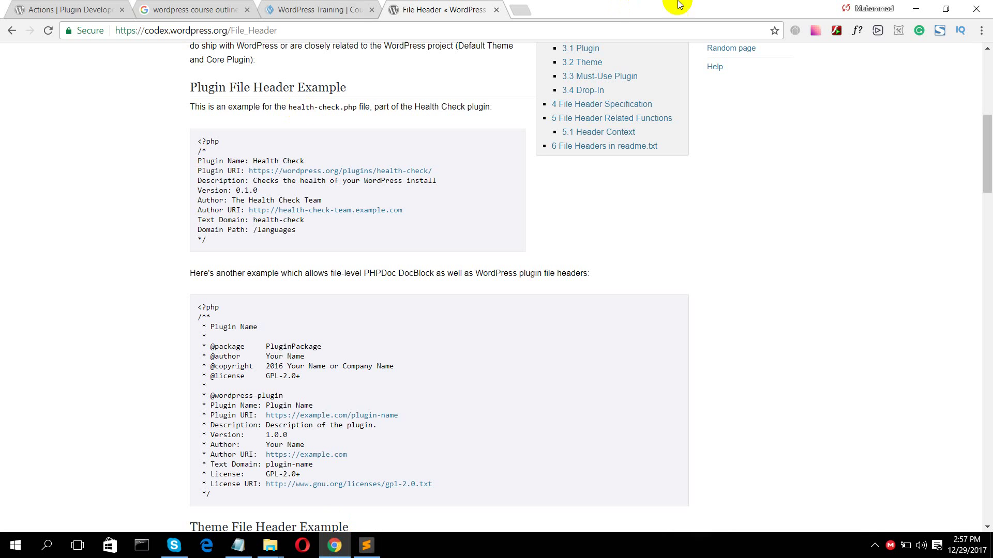
key("ctrl+t")
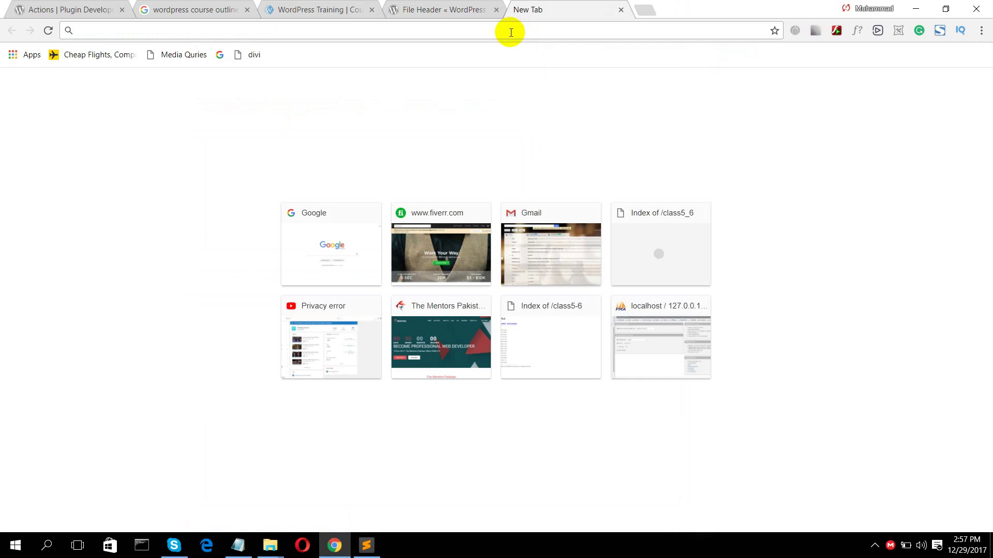
type("localhost")
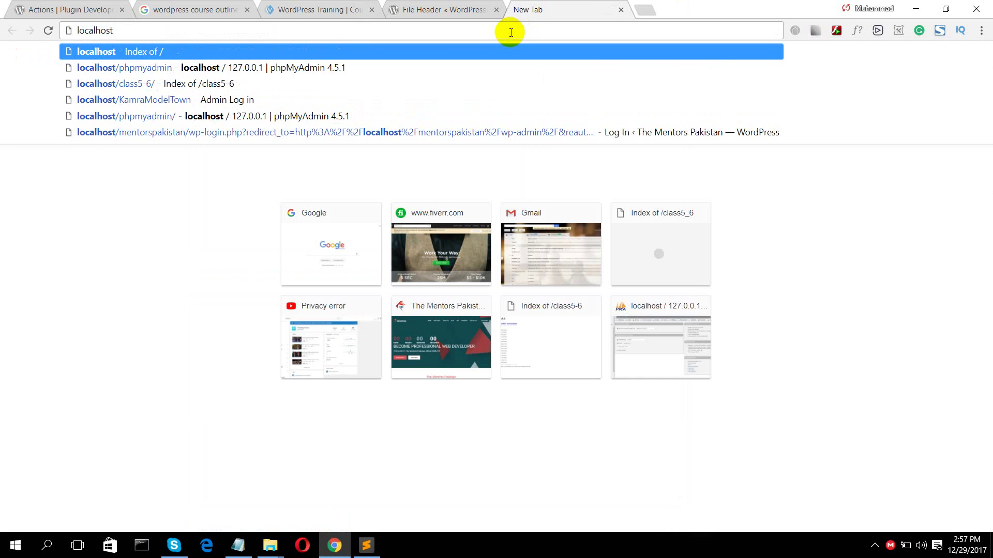
type("/men")
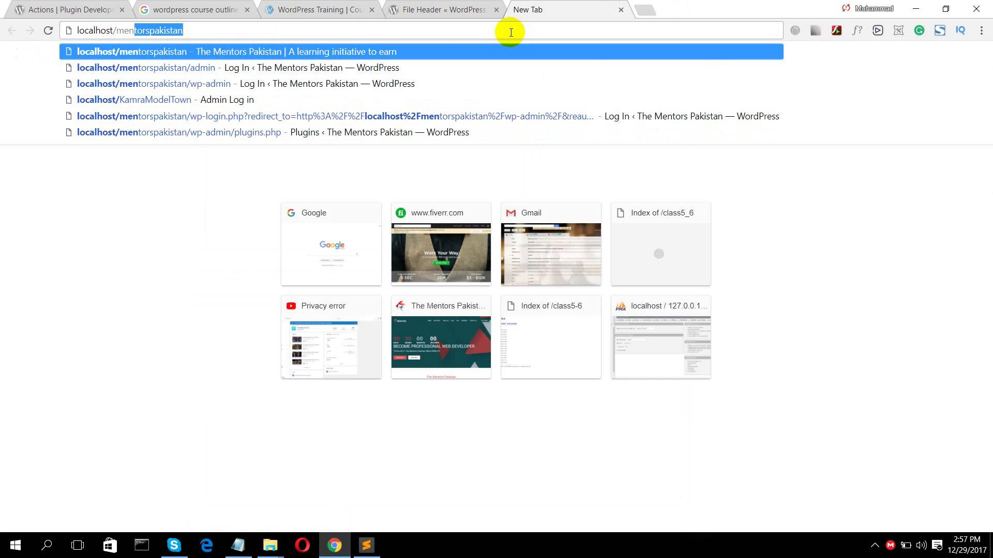
type("torspakistan/")
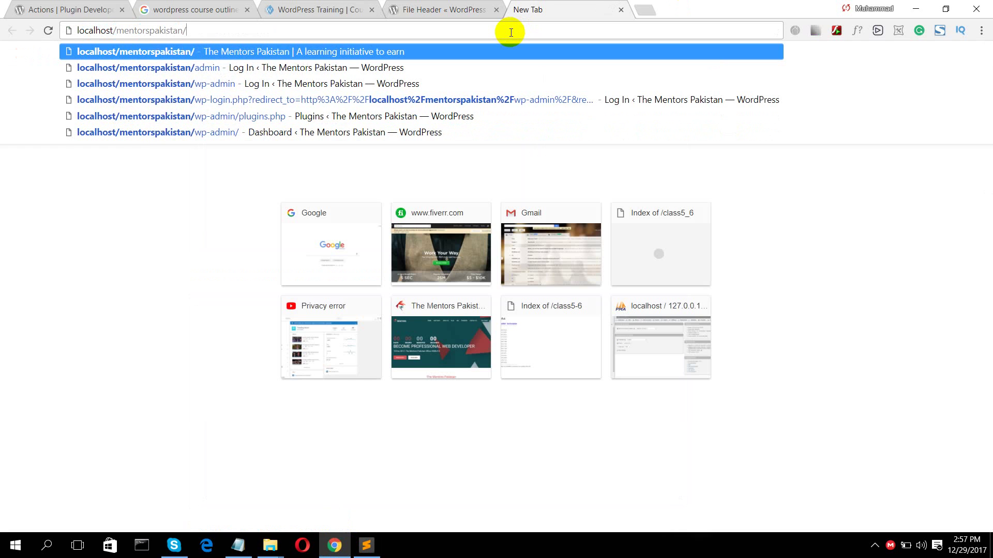
type("wp")
key("Return")
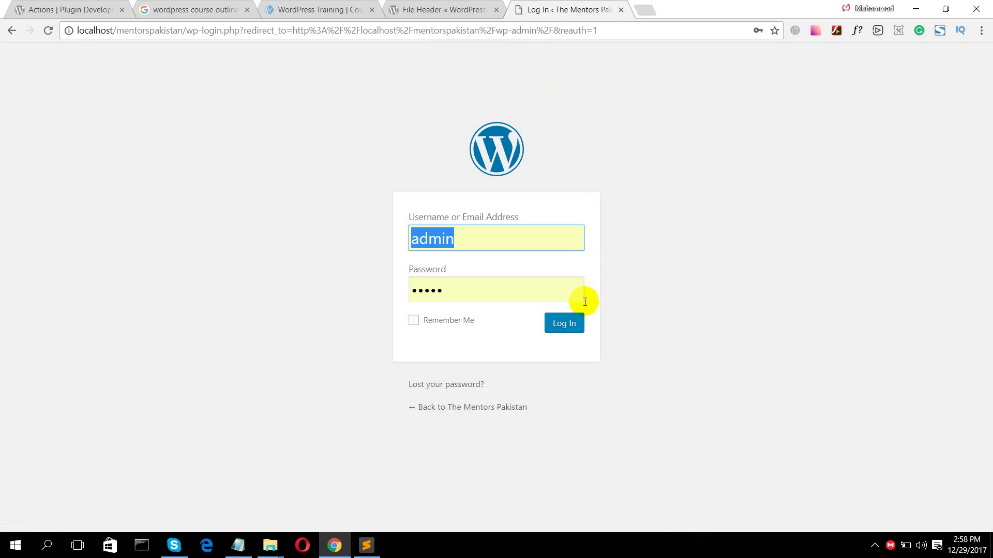
left_click(567, 323)
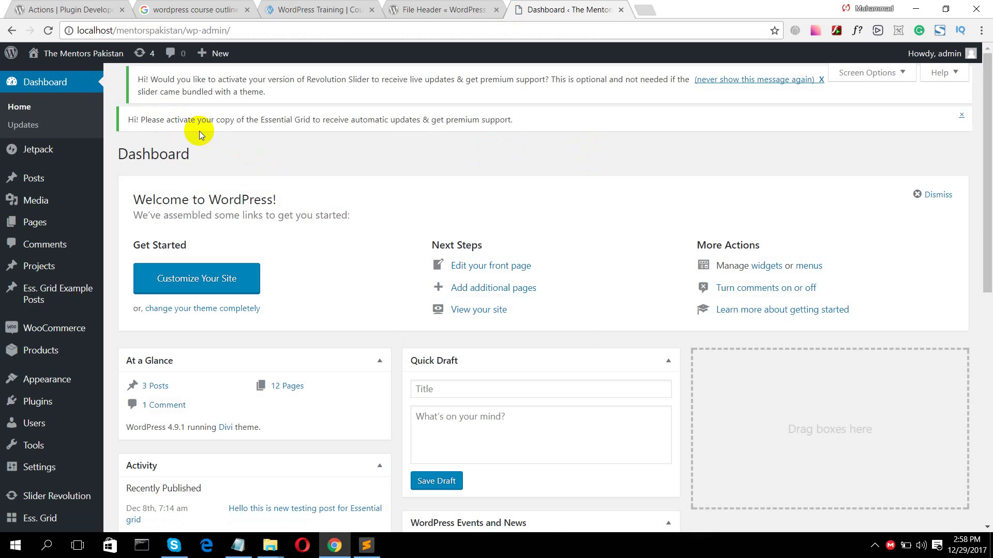
- Open the installed Themes page from the Appearance section of the WordPress dashboard
mouse_move(64, 60)
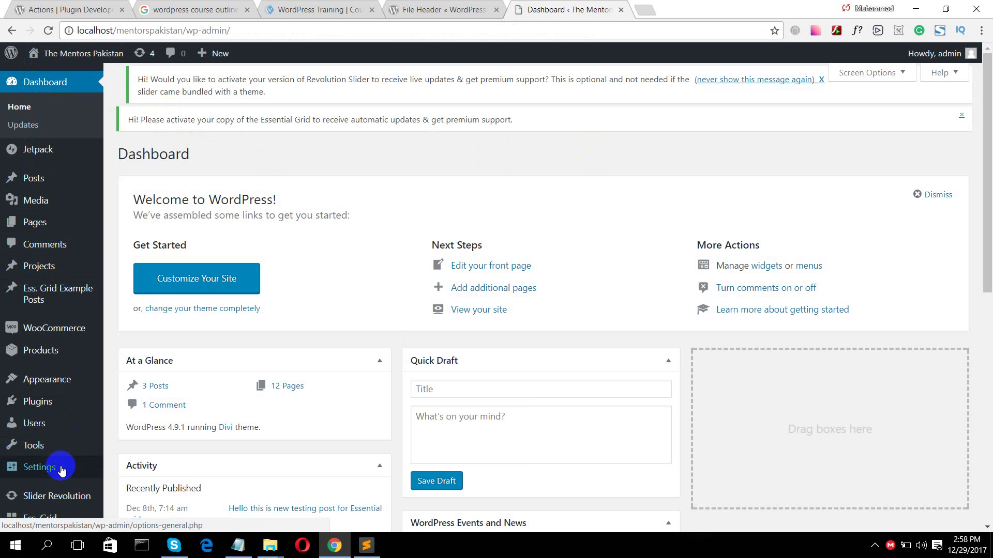
scroll(71, 443, "down", 1)
scroll(71, 443, "down", 2)
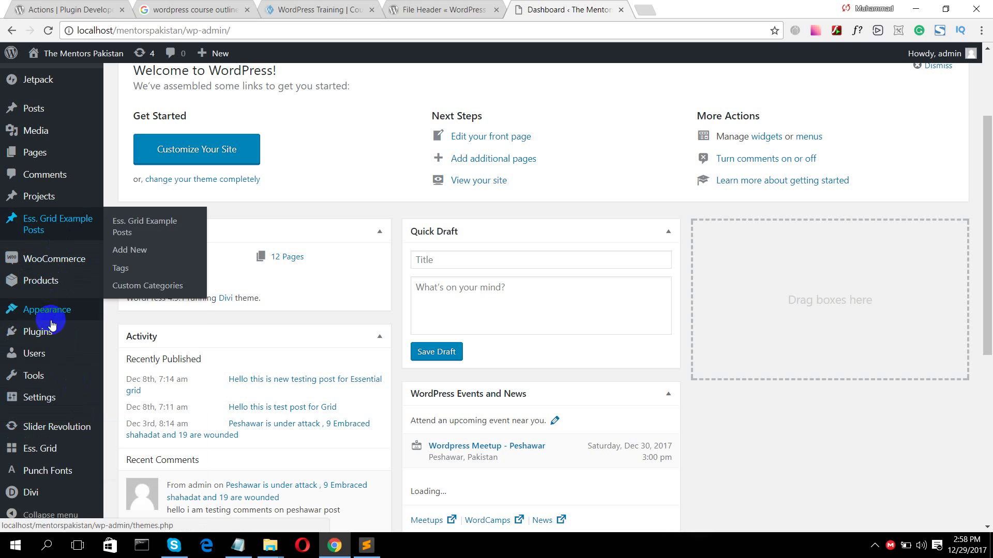
mouse_move(51, 308)
left_click(133, 316)
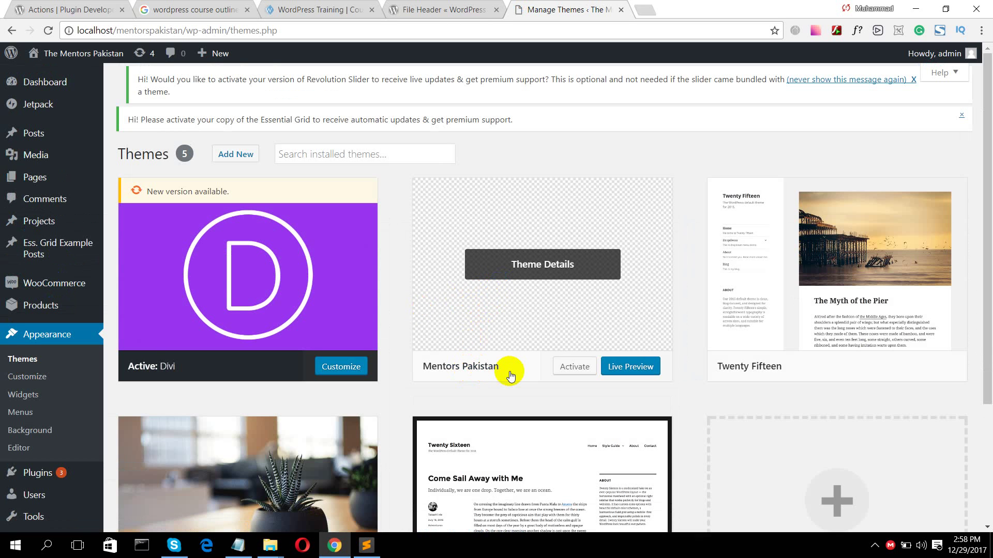
- Check the theme details of Mentors Pakistan, including version, author, description and tags, and close them
left_click(543, 268)
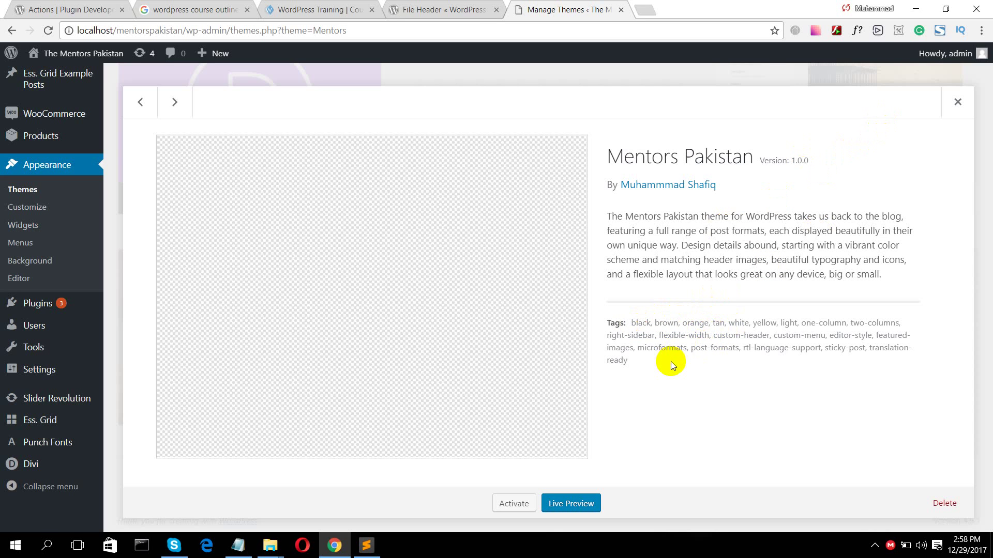
left_click(957, 103)
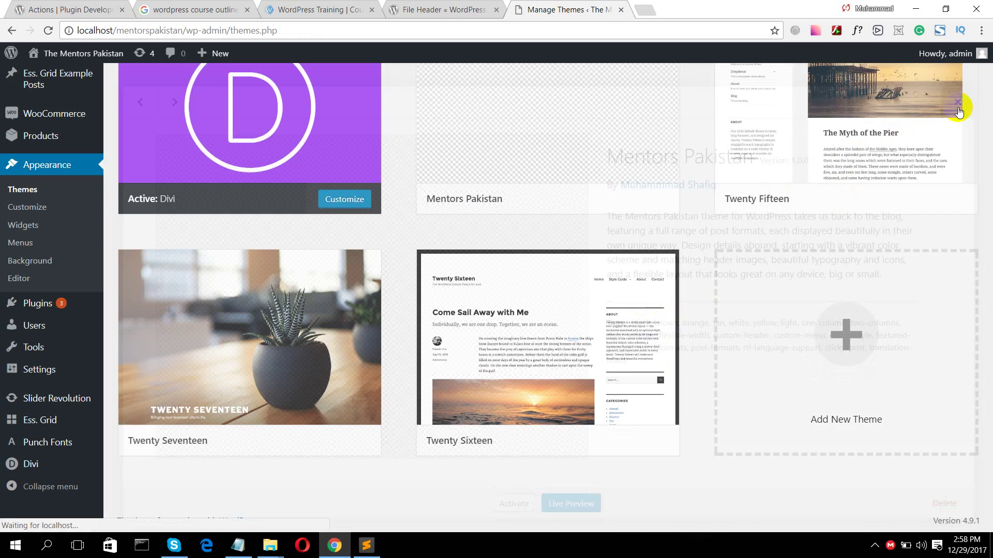
scroll(503, 195, "up", 3)
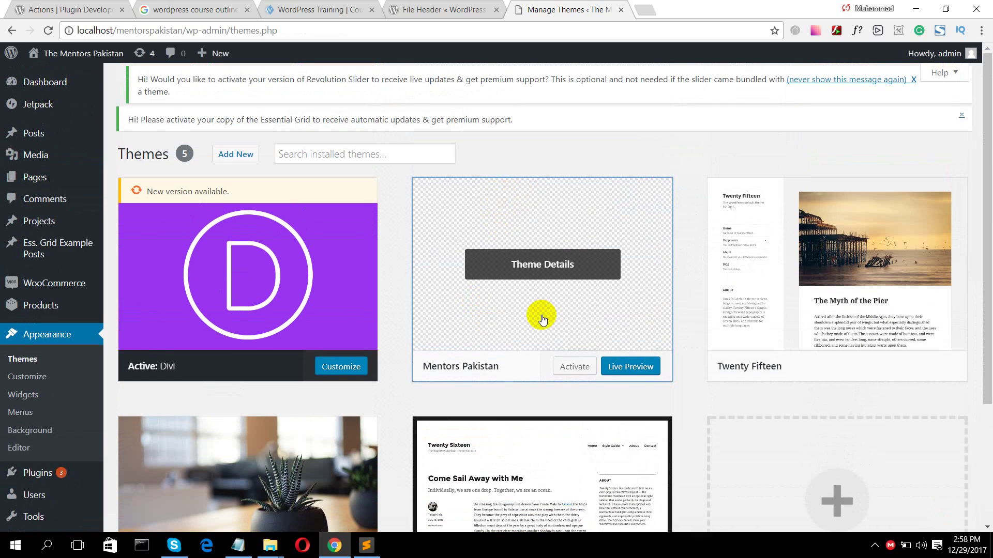
- Switch to File Explorer and browse the MY GIGS IMAGES and IMAGES folders on Local Disk (F:) for a theme picture, closing that window
left_click(536, 290)
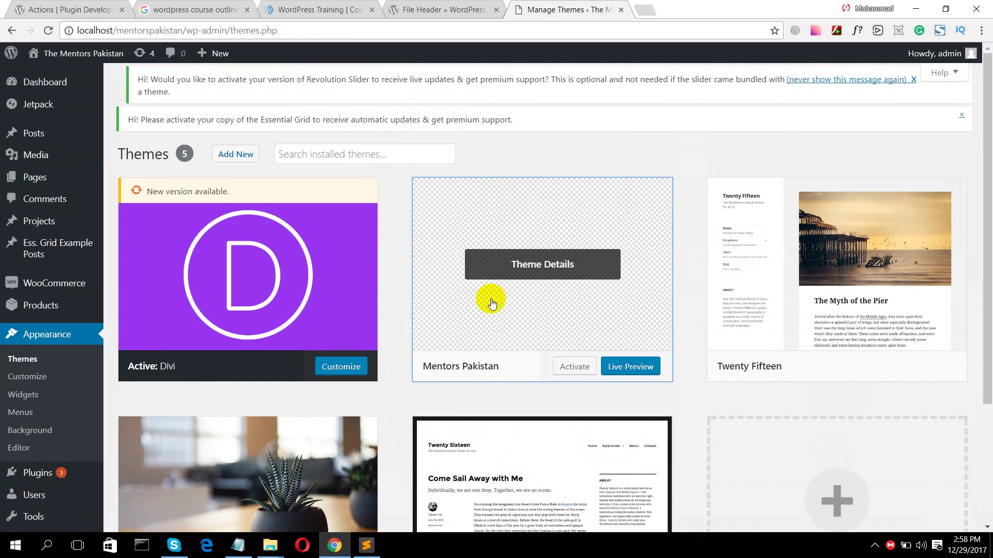
left_click(269, 549)
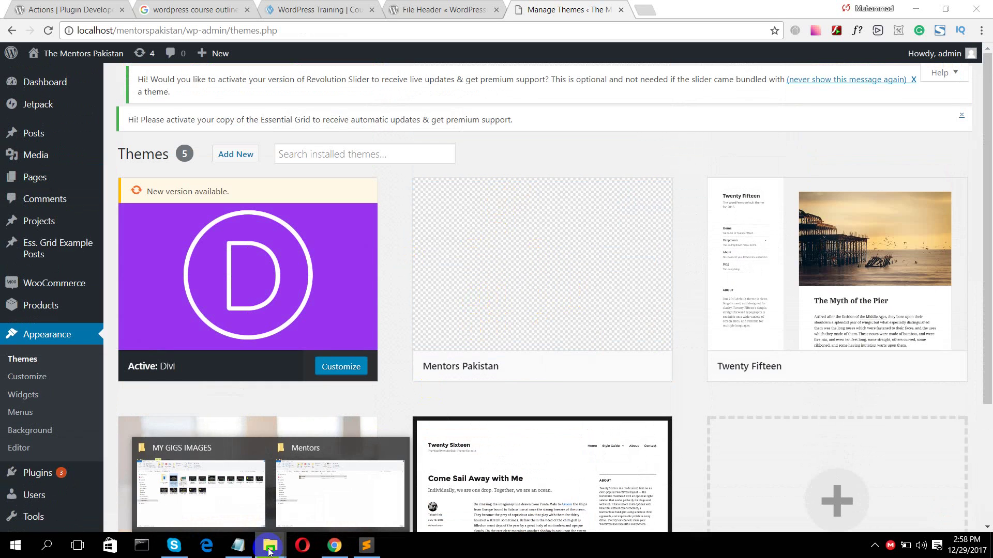
left_click(226, 510)
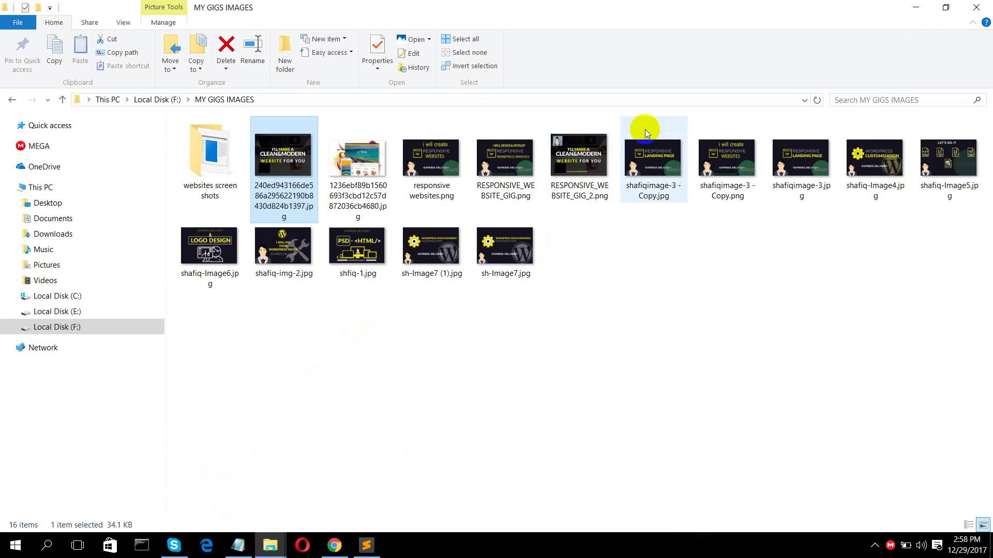
left_click(61, 326)
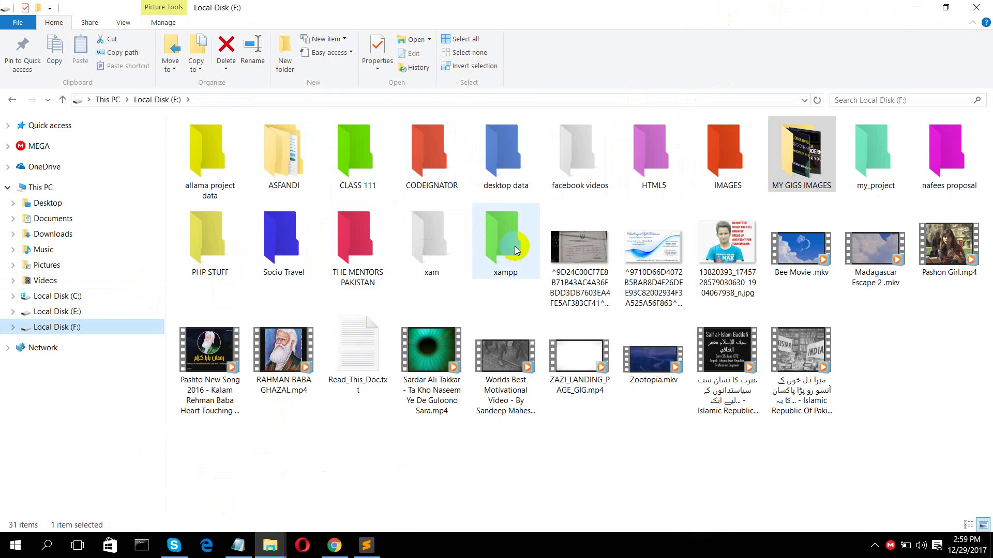
double_click(727, 157)
scroll(584, 241, "down", 2)
scroll(583, 241, "down", 3)
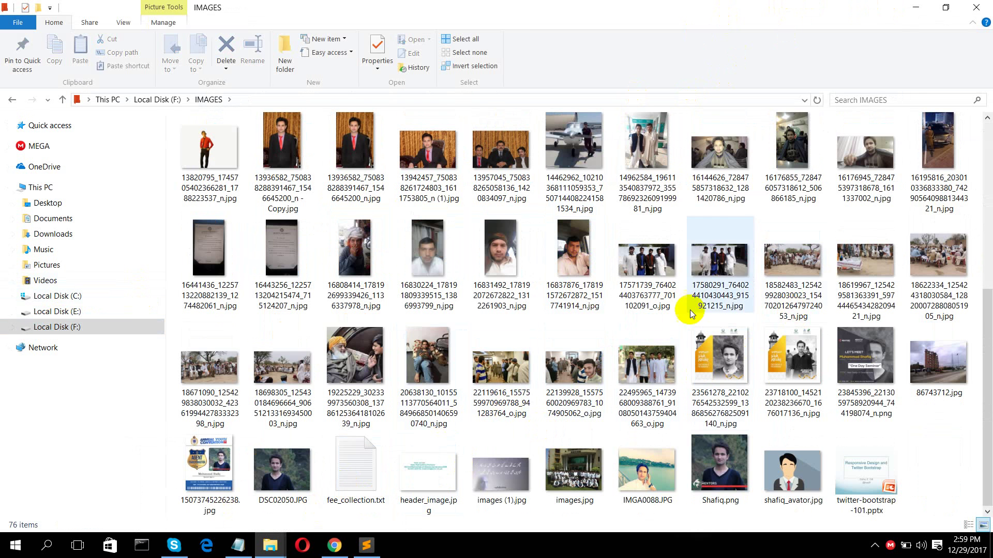
scroll(636, 305, "up", 5)
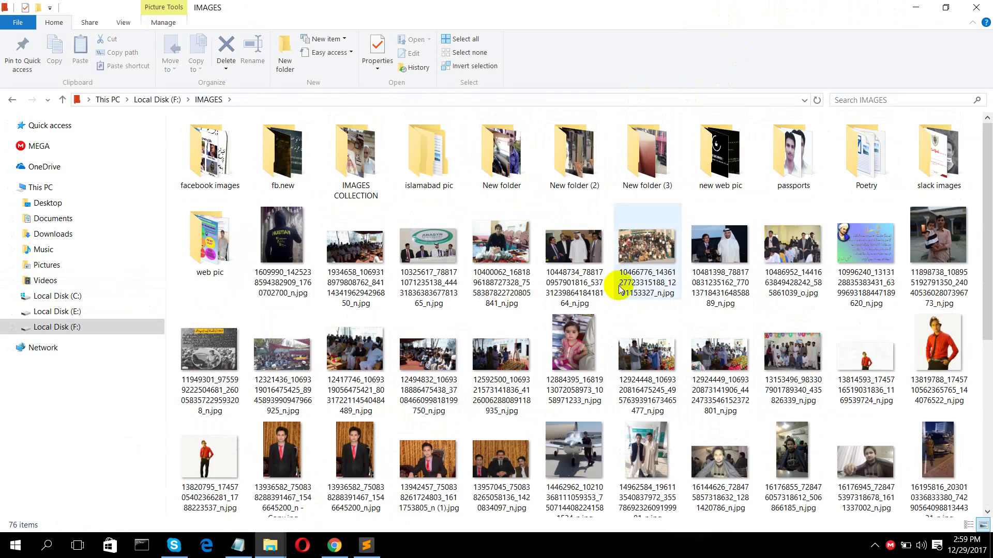
left_click(976, 7)
- Copy the JPG image whose name starts with 24129577 from the desktop into the Mentors theme folder
left_click(924, 12)
left_click(925, 11)
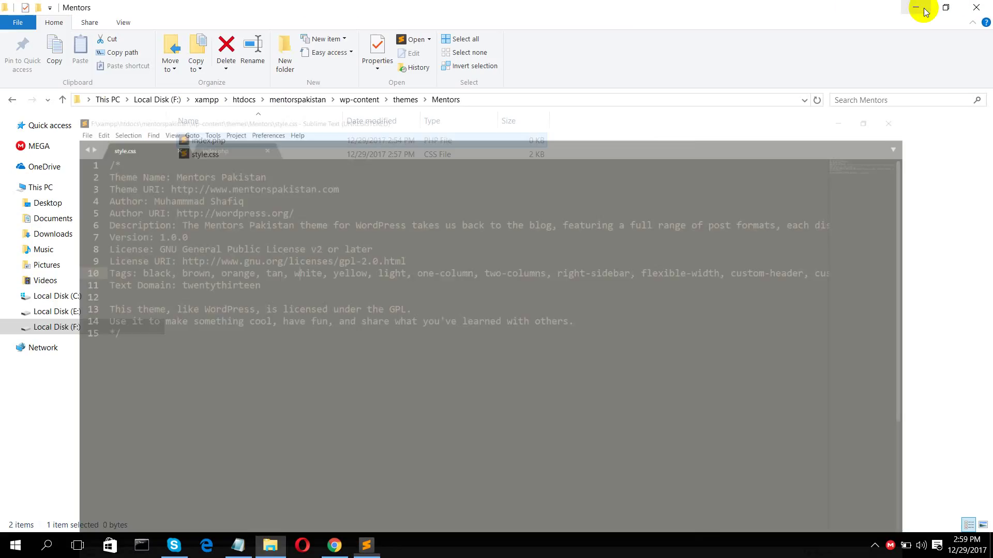
left_click(916, 7)
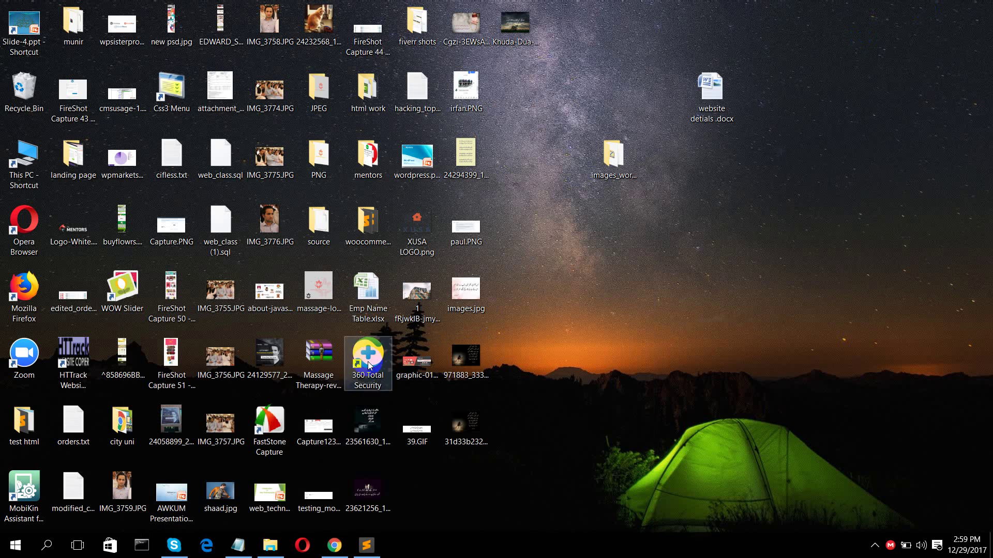
left_click(269, 368)
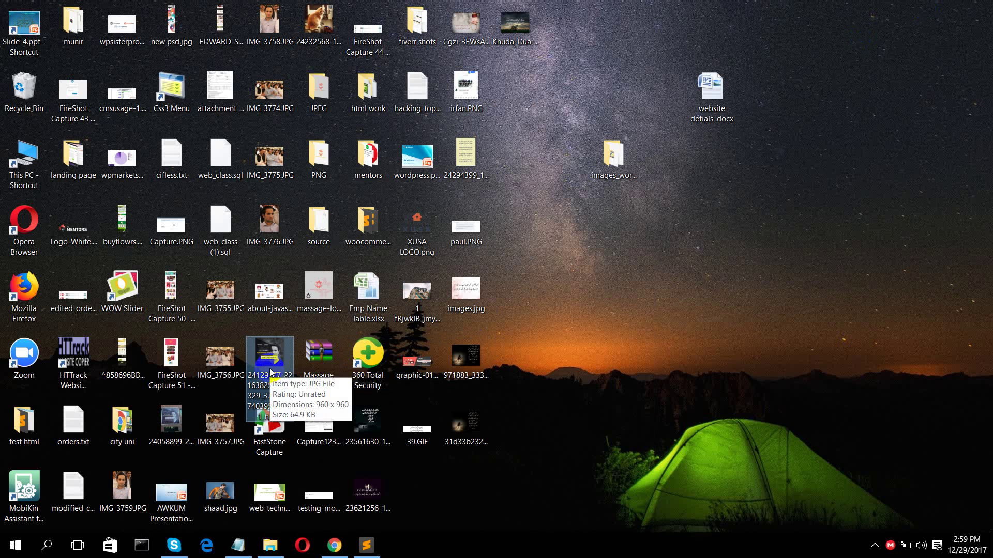
left_click(270, 545)
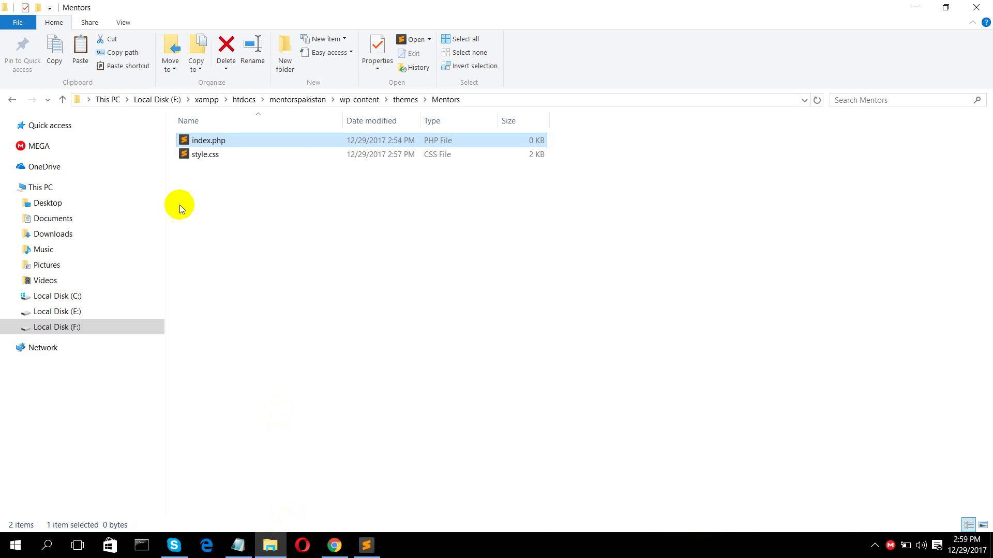
left_click(235, 174)
key("ctrl+v")
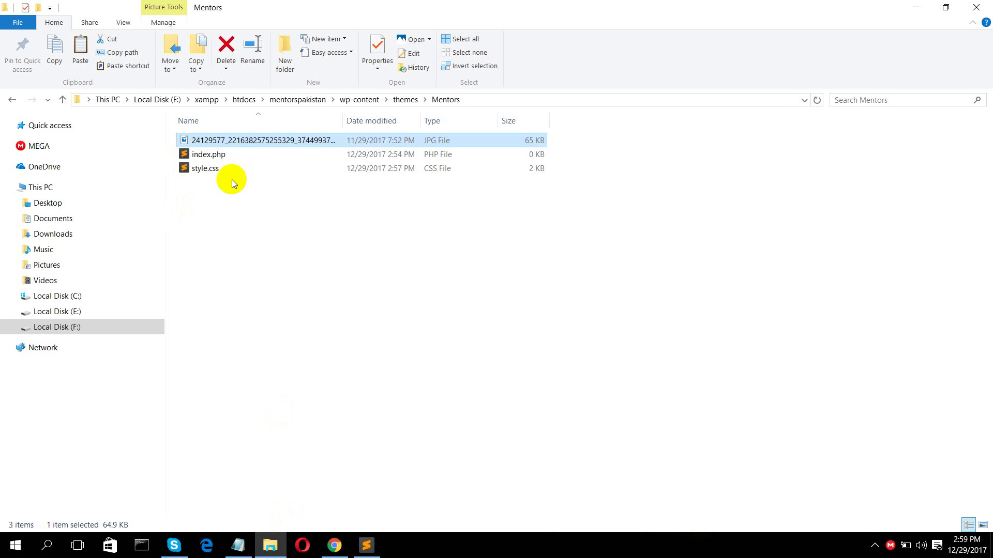
- Rename the pasted JPG image in the Mentors folder as screenshot.jpg
right_click(224, 136)
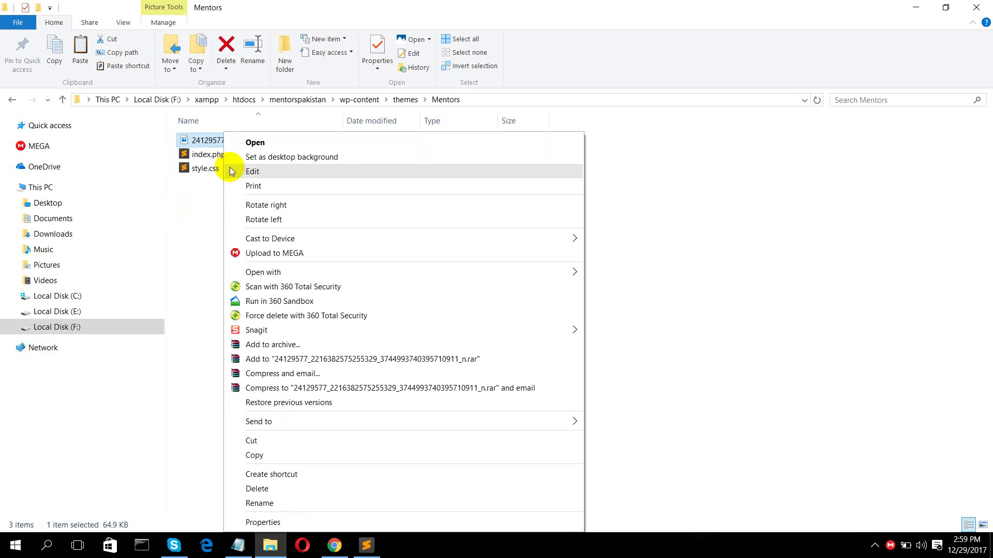
left_click(251, 502)
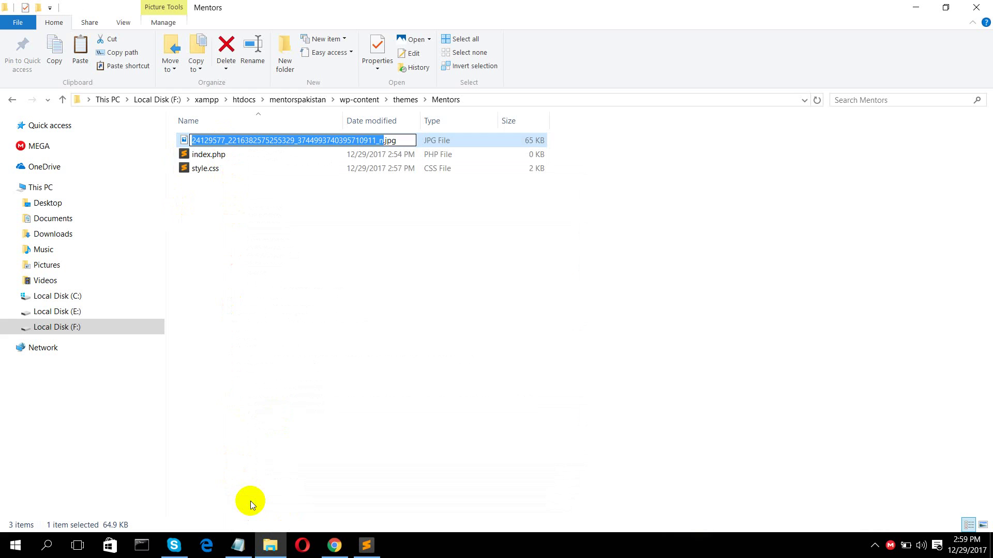
type("sch")
key("BackSpace")
type("reensho")
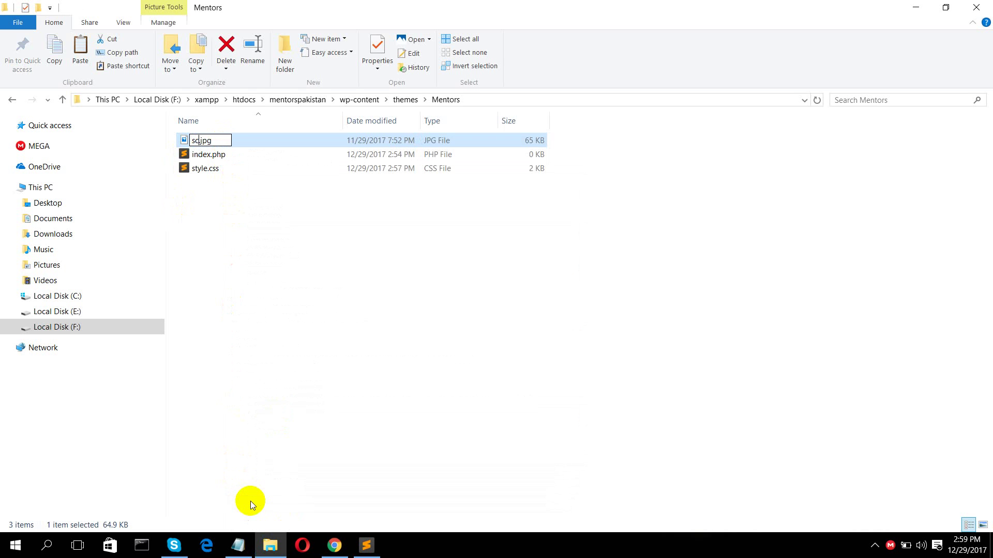
type("t")
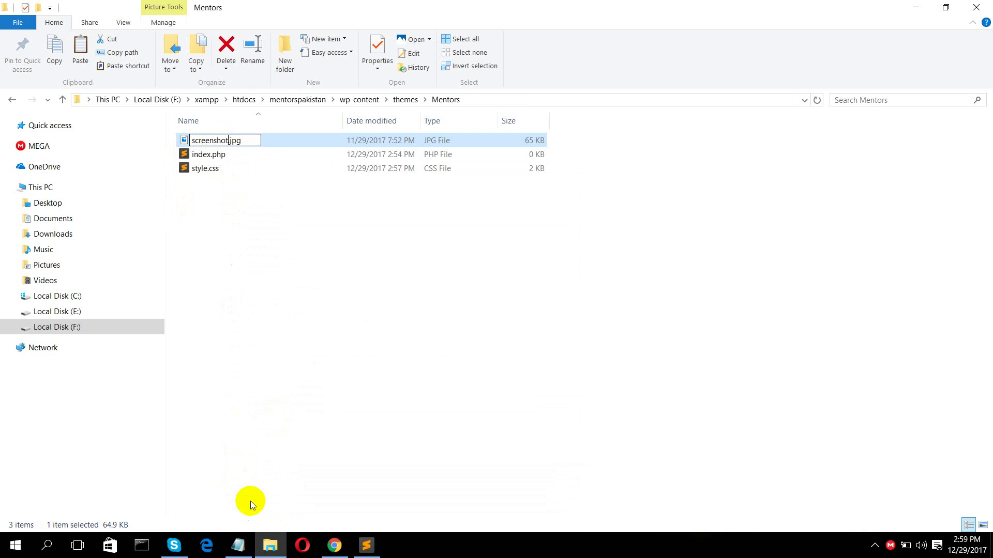
key("Return")
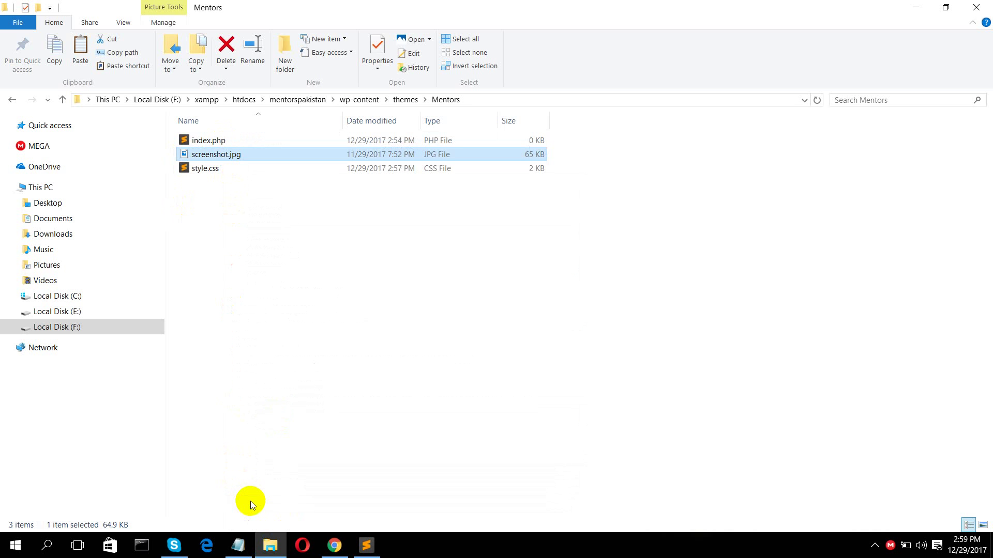
- Switch to Chrome, reload the installed Themes page and check the Mentors Pakistan theme's thumbnail
left_click(330, 551)
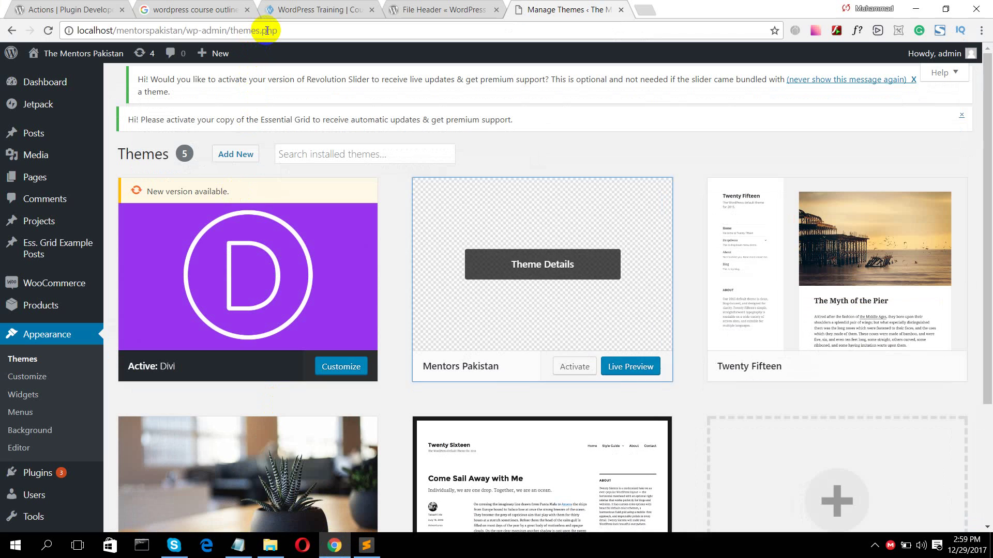
left_click(268, 30)
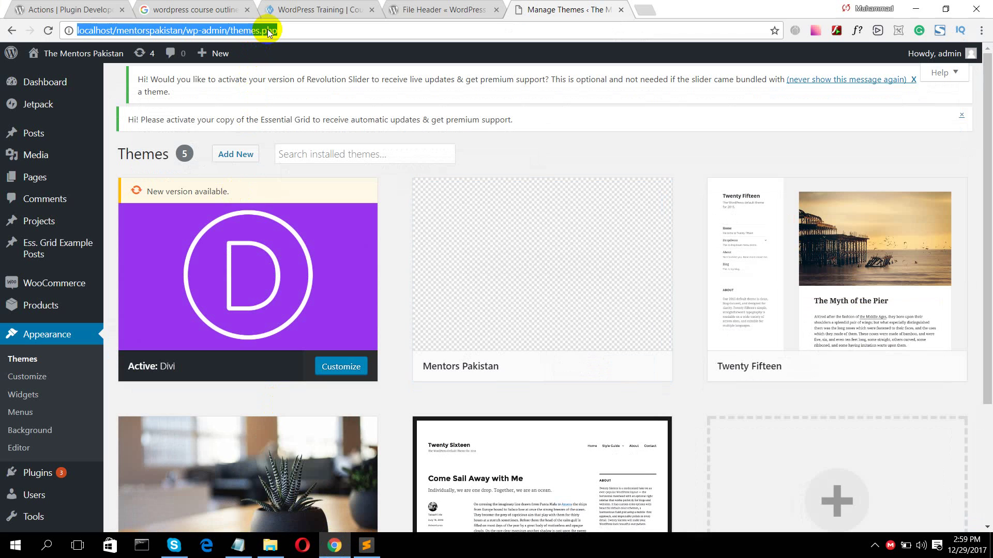
key("Return")
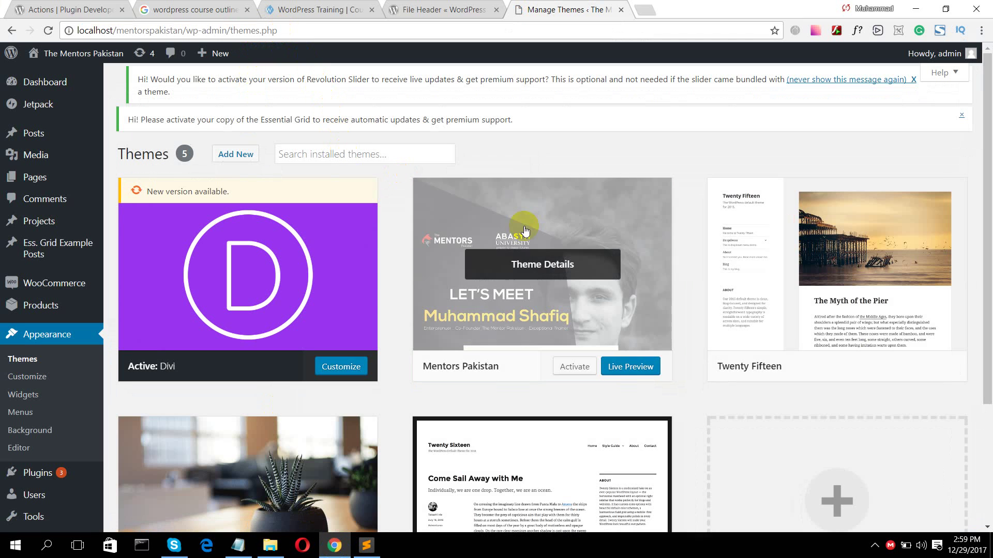
left_click(528, 266)
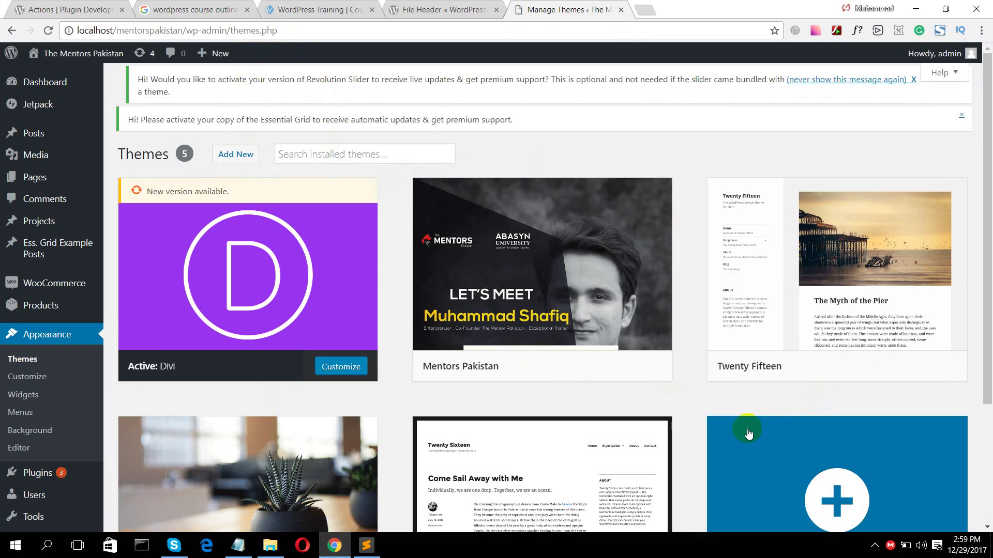
scroll(580, 376, "down", 4)
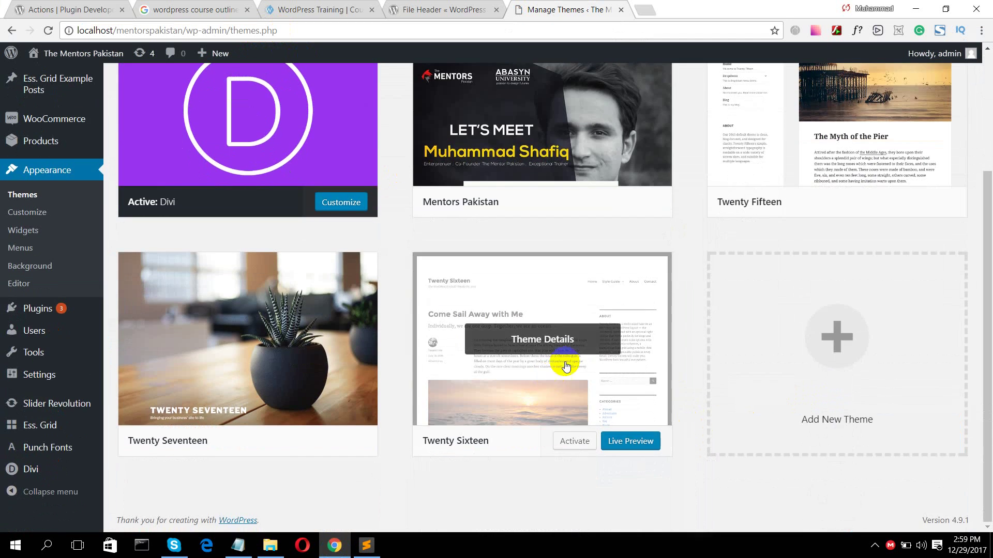
scroll(565, 366, "up", 4)
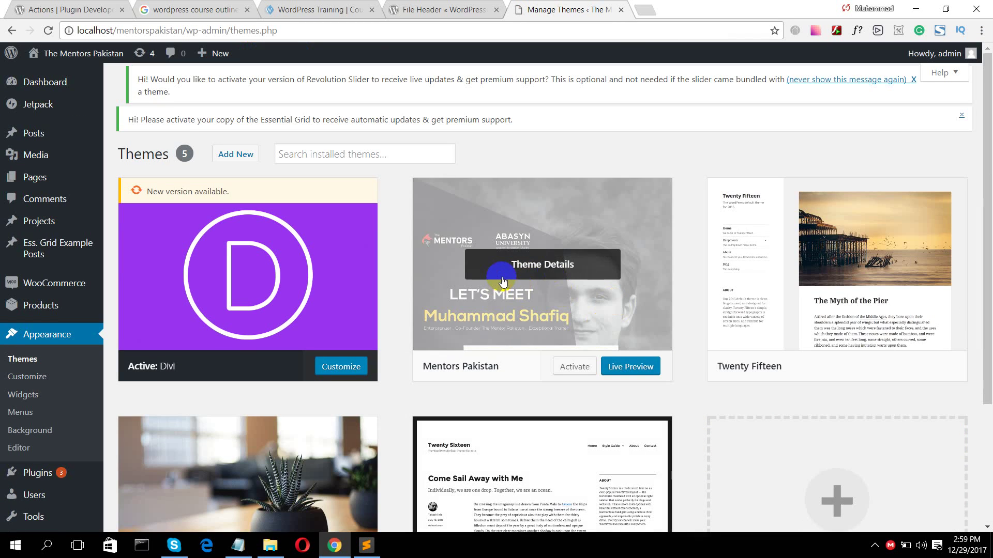
- Activate the Mentors Pakistan theme and view the site's front page in a new tab
left_click(569, 365)
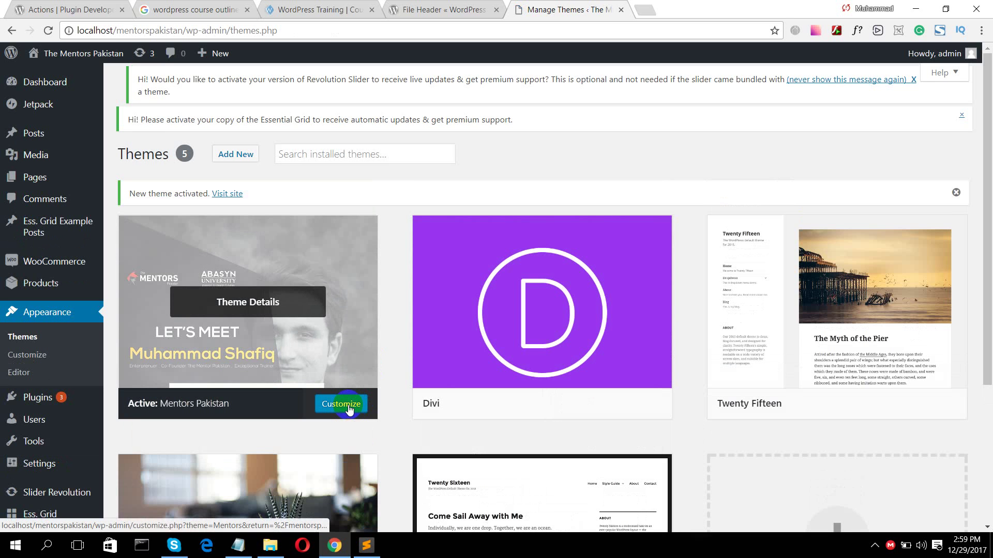
mouse_move(66, 54)
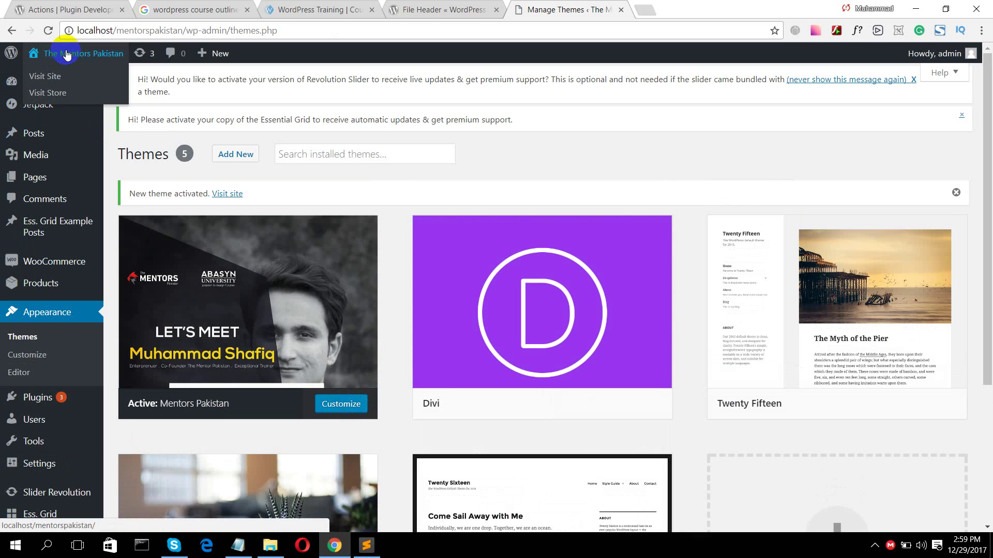
left_click(57, 77, "ctrl")
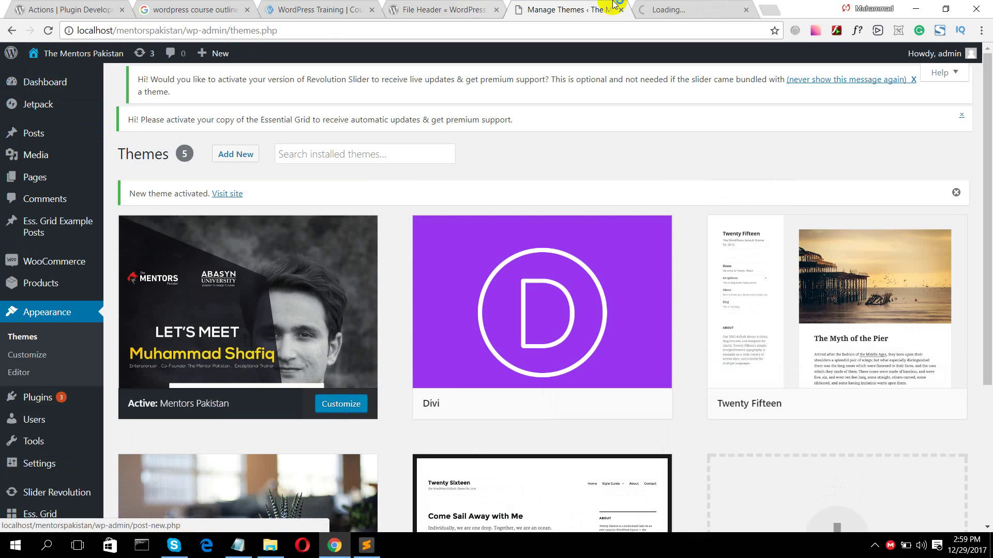
left_click(672, 9)
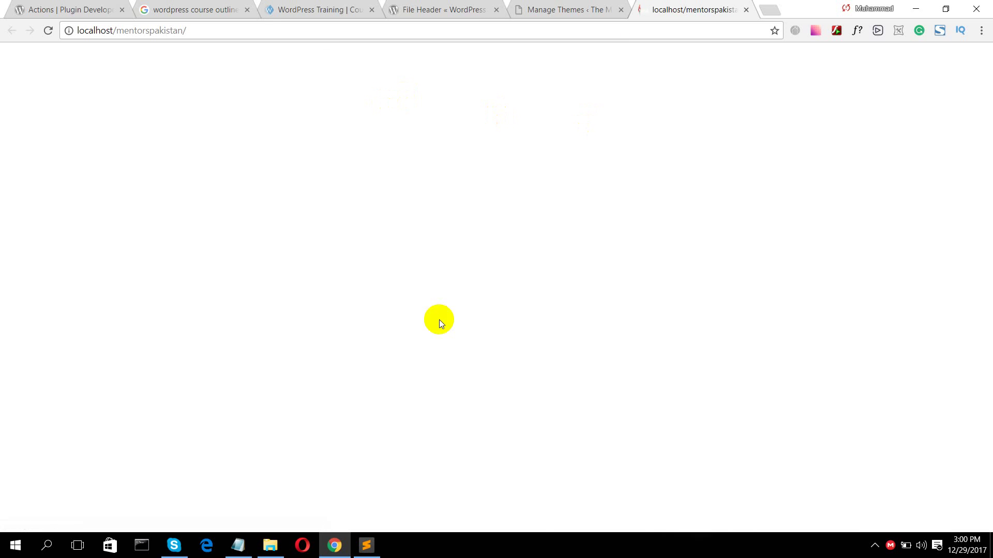
- Switch to Sublime Text, write "Hello welcome Mentorian . THis is your first theme development example" in index.php and save it
left_click(366, 546)
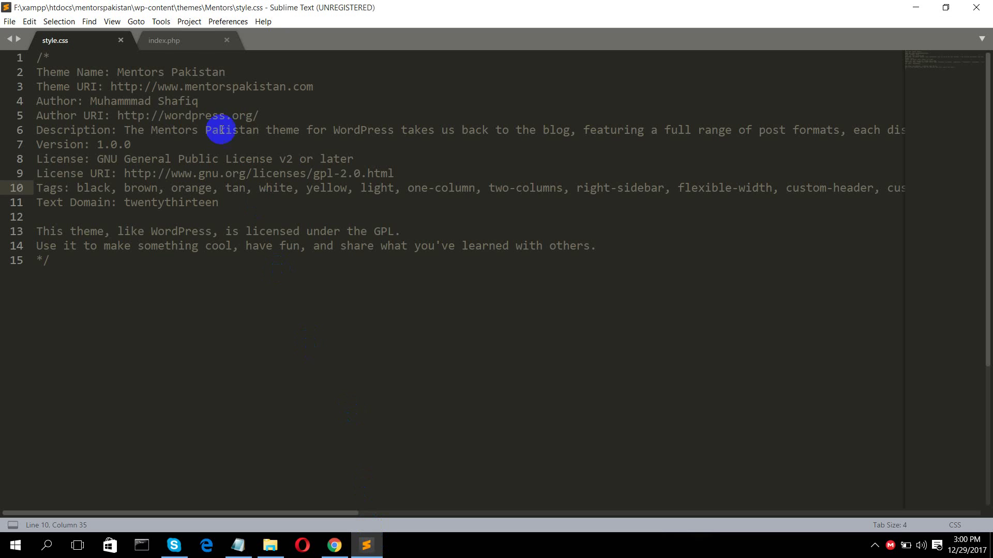
left_click_drag(188, 52, 217, 97)
left_click(186, 39)
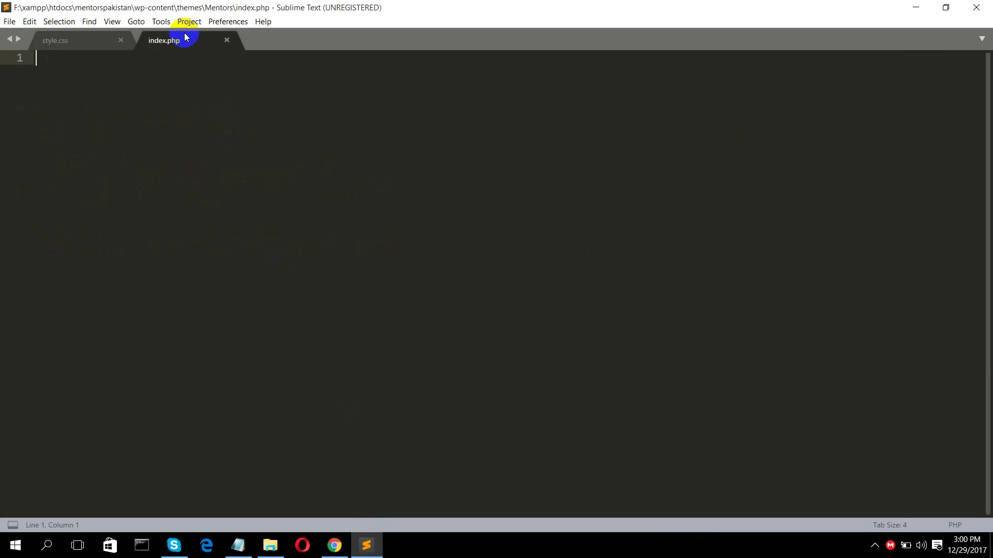
left_click(181, 99)
type("Hello ")
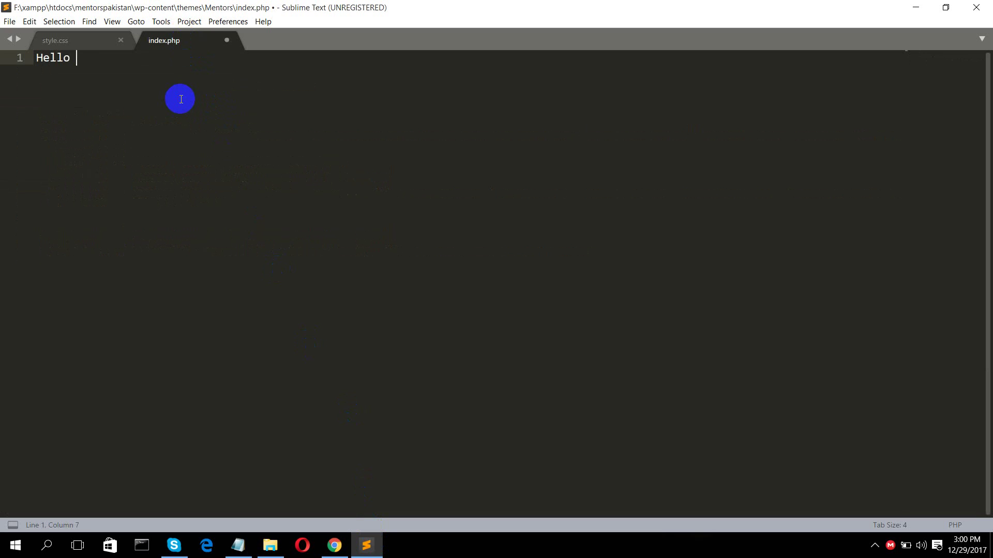
type("welcome Mwn")
key("BackSpace")
key("BackSpace")
type("entorian")
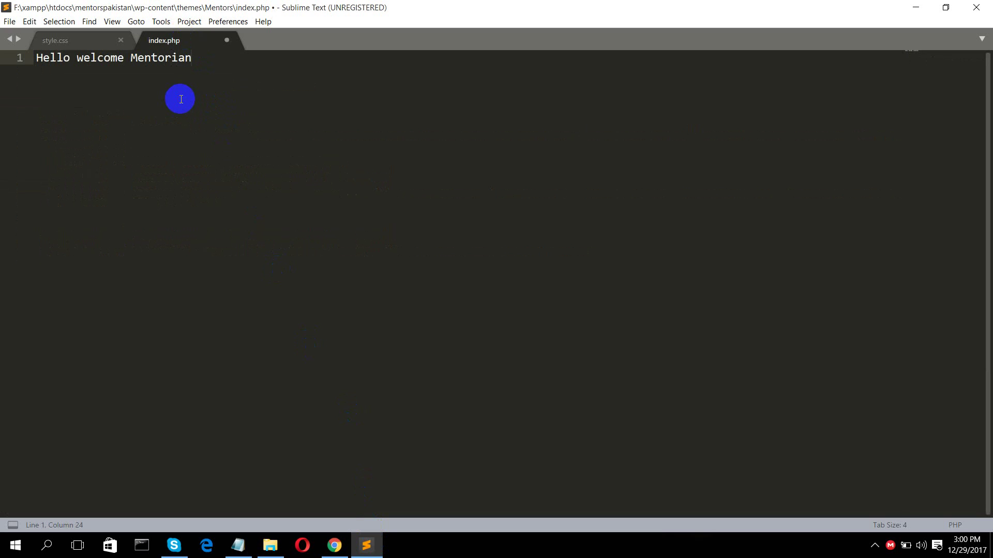
type(" . THis is your first theme")
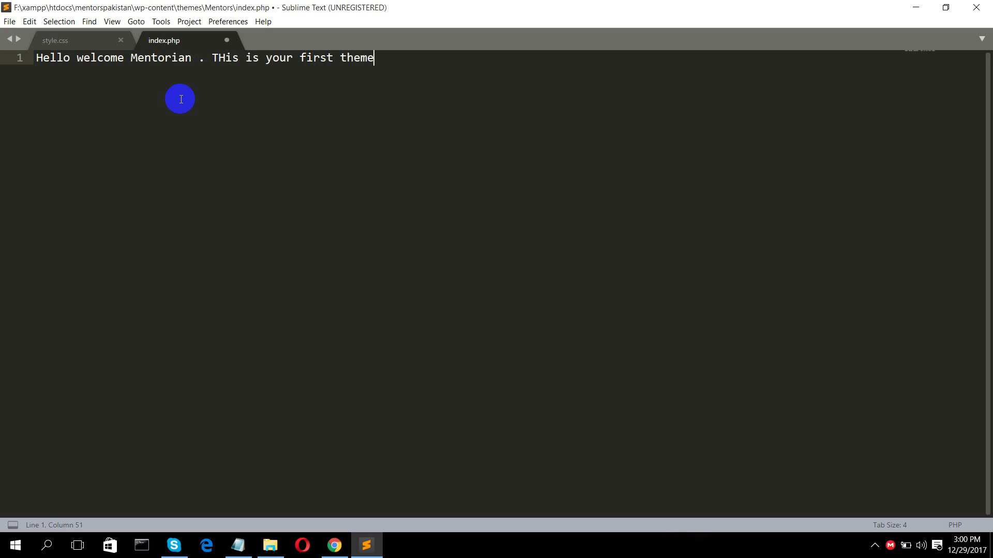
type(" development example")
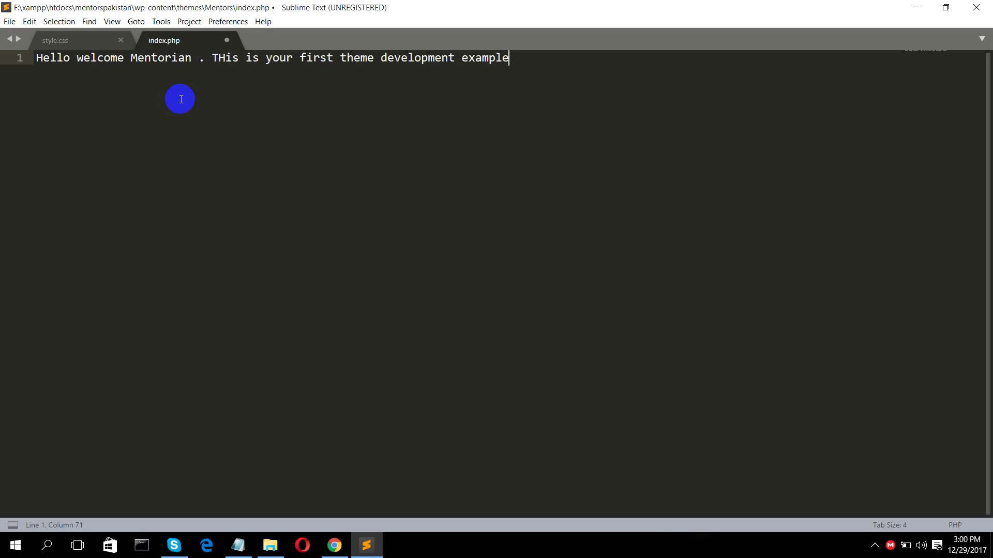
key("ctrl+s")
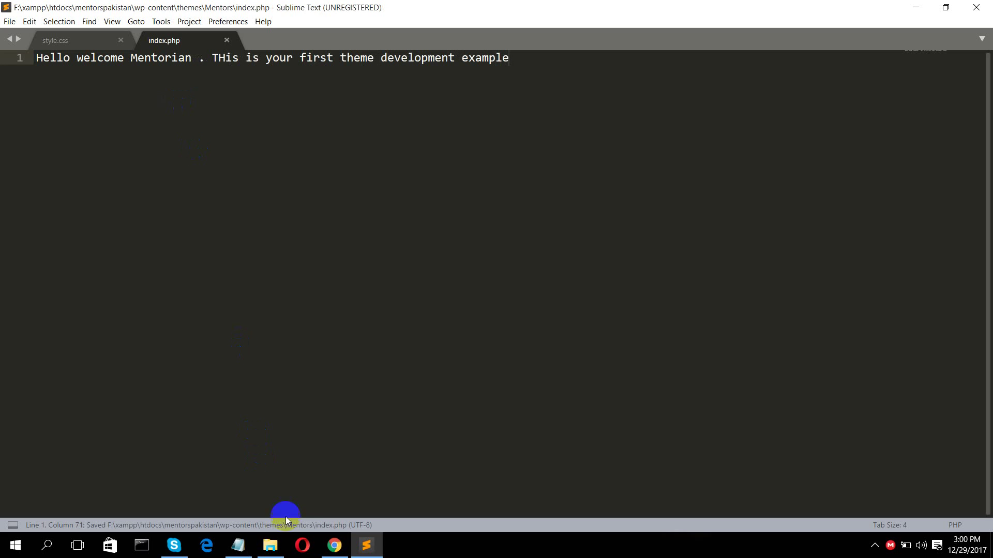
- Switch to Chrome and reload localhost/mentorspakistan to check the output of index.php
left_click(335, 546)
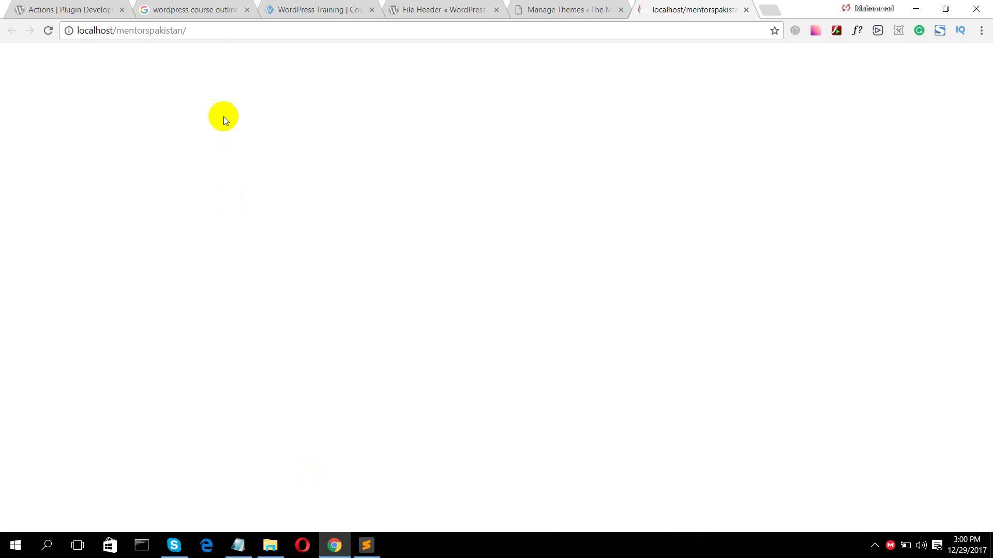
left_click(202, 30)
key("Return")
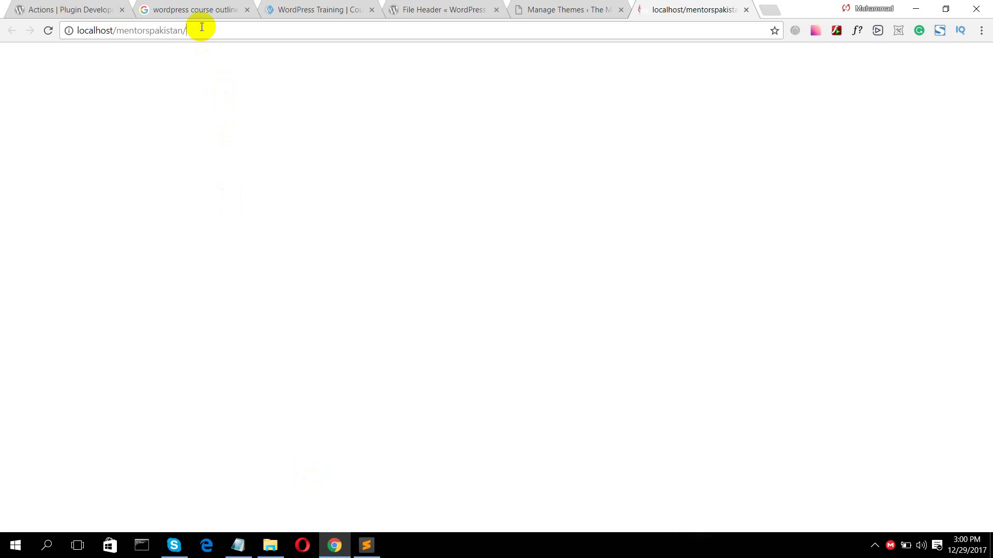